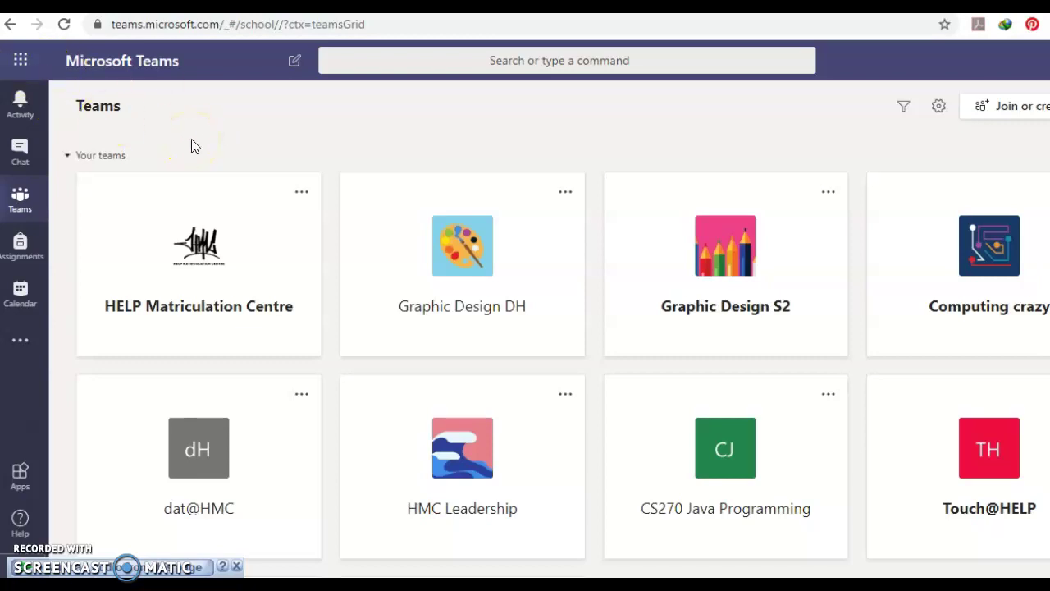
Switch from Teams to OneDrive and from there open Microsoft Forms
{"action": "left_click", "coordinate": [22, 73]}
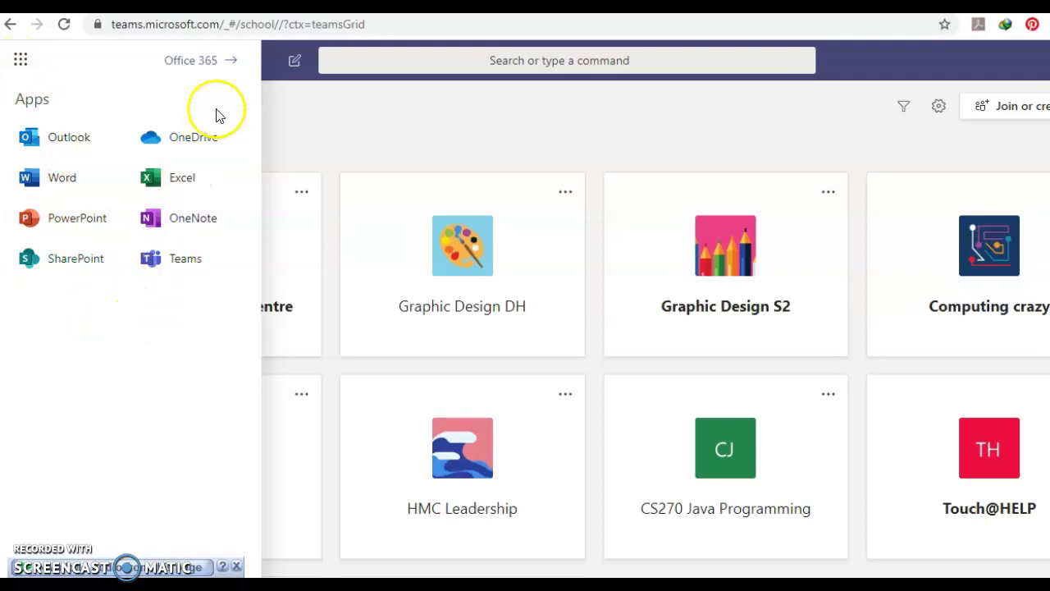
{"action": "left_click", "coordinate": [211, 138]}
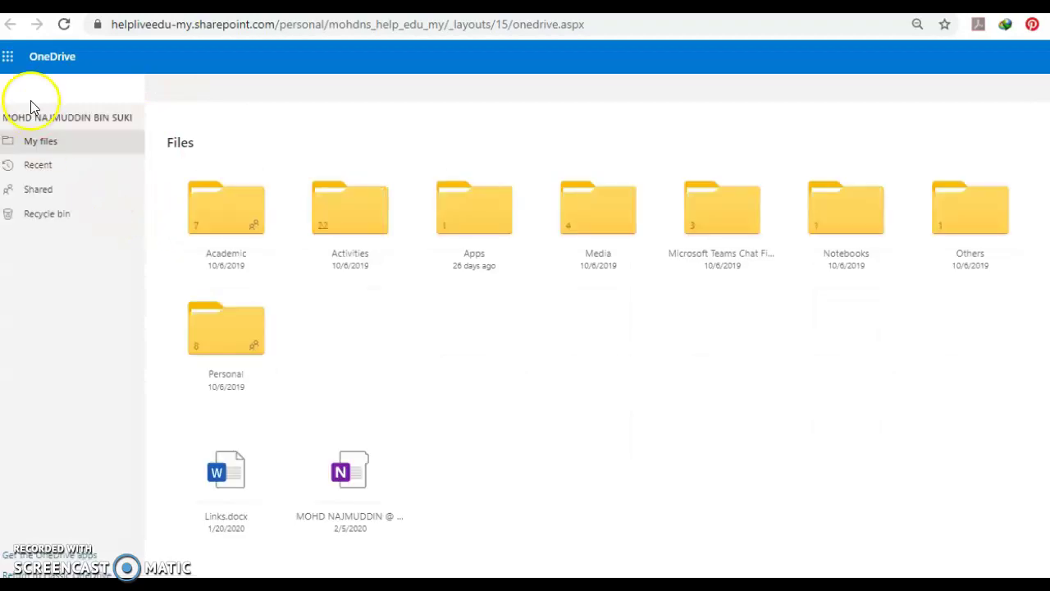
{"action": "left_click", "coordinate": [8, 63]}
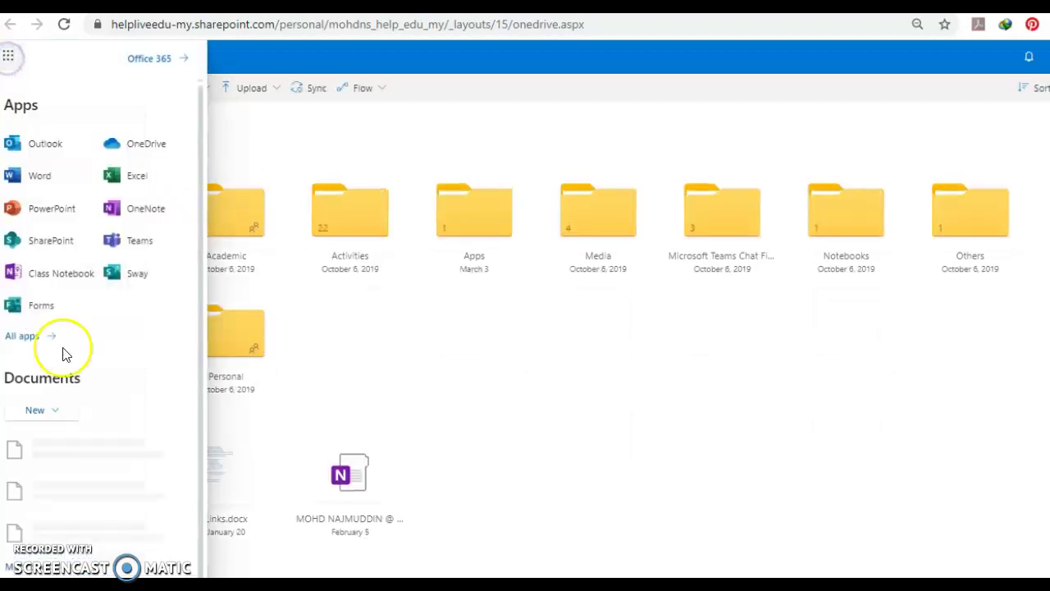
{"action": "left_click", "coordinate": [35, 306]}
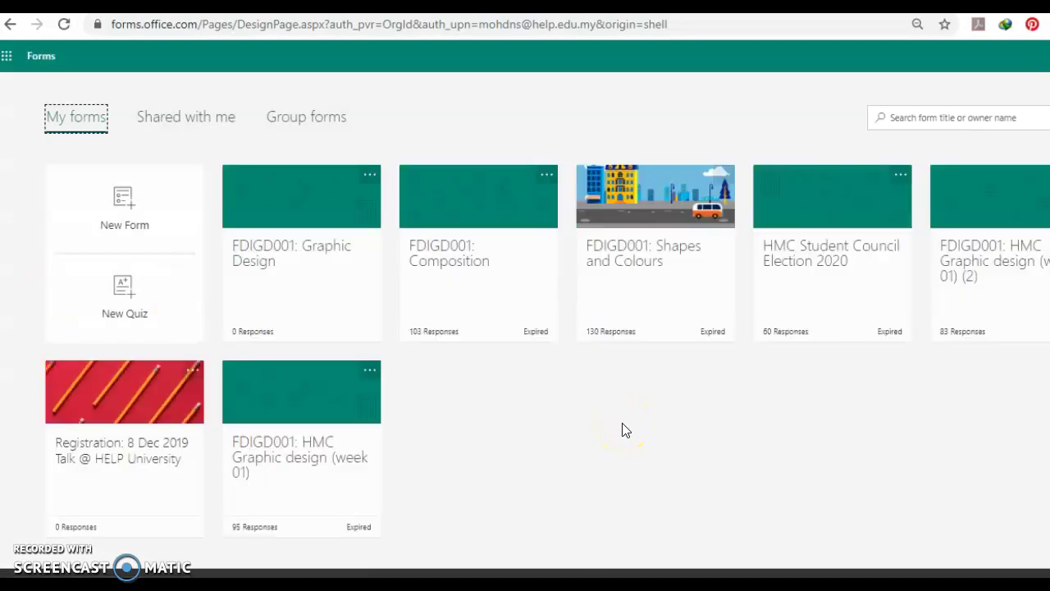
Delete the form "FDIGD001: Graphic Design" from the list of own forms
{"action": "left_click", "coordinate": [370, 176]}
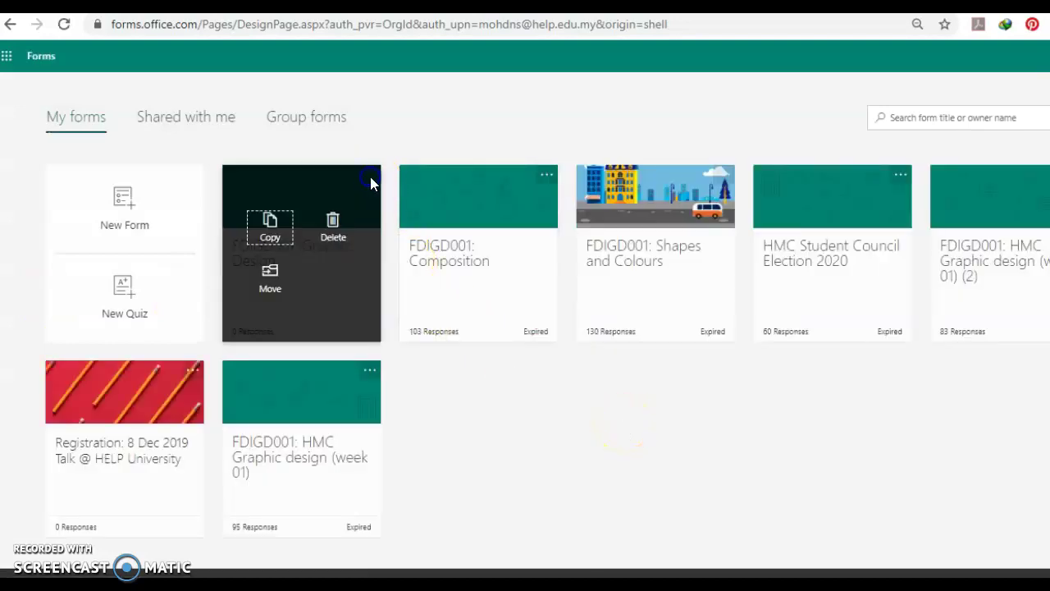
{"action": "left_click", "coordinate": [333, 230]}
{"action": "left_click", "coordinate": [267, 274]}
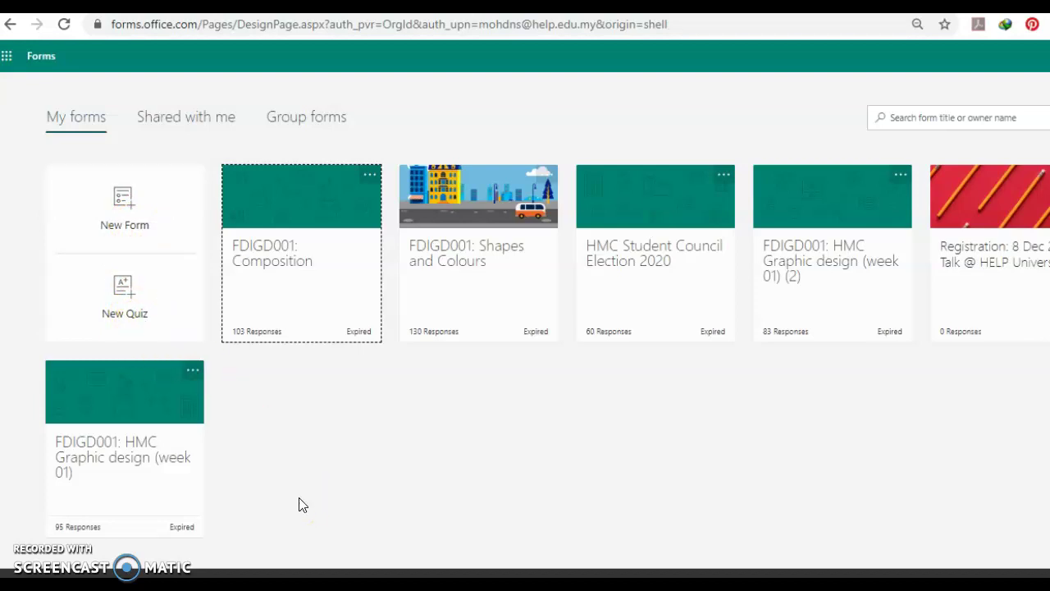
{"action": "left_click", "coordinate": [265, 472]}
Create a new quiz and title it "FDIGD001"
{"action": "left_click", "coordinate": [121, 293]}
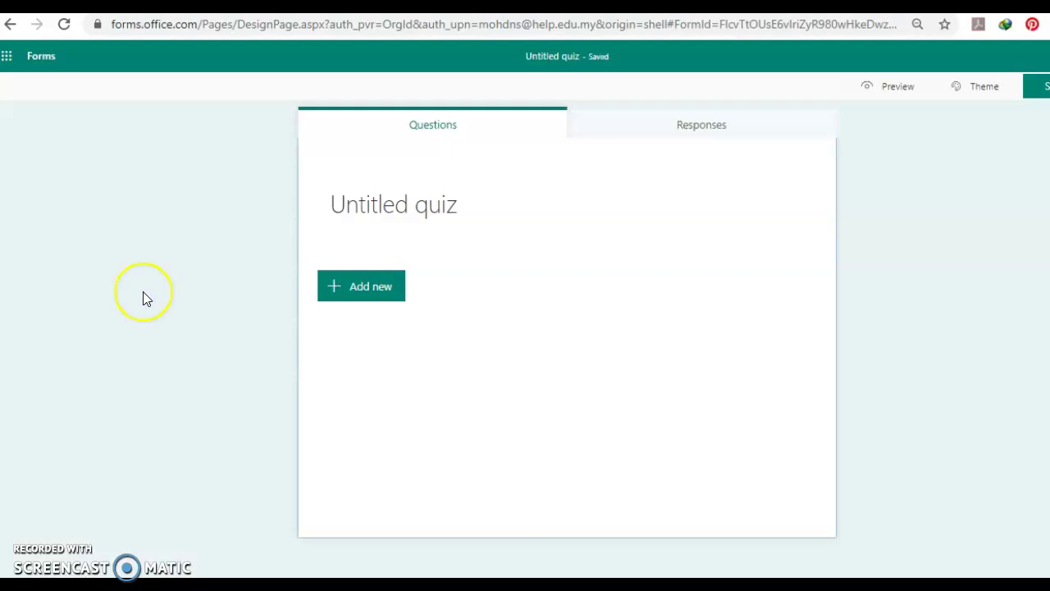
{"action": "left_click", "coordinate": [451, 209]}
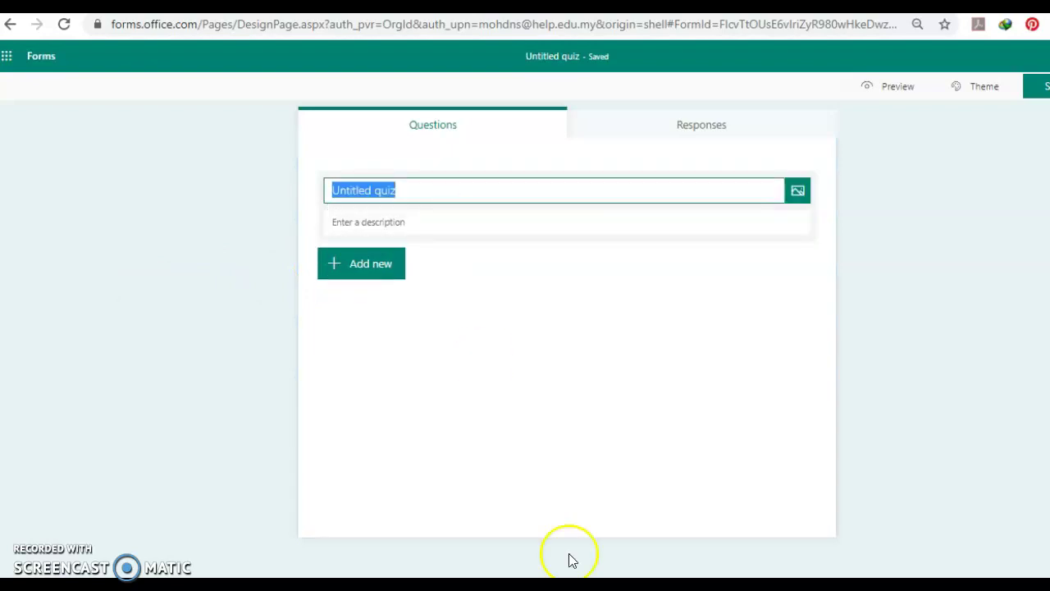
{"action": "type", "text": "FD"}
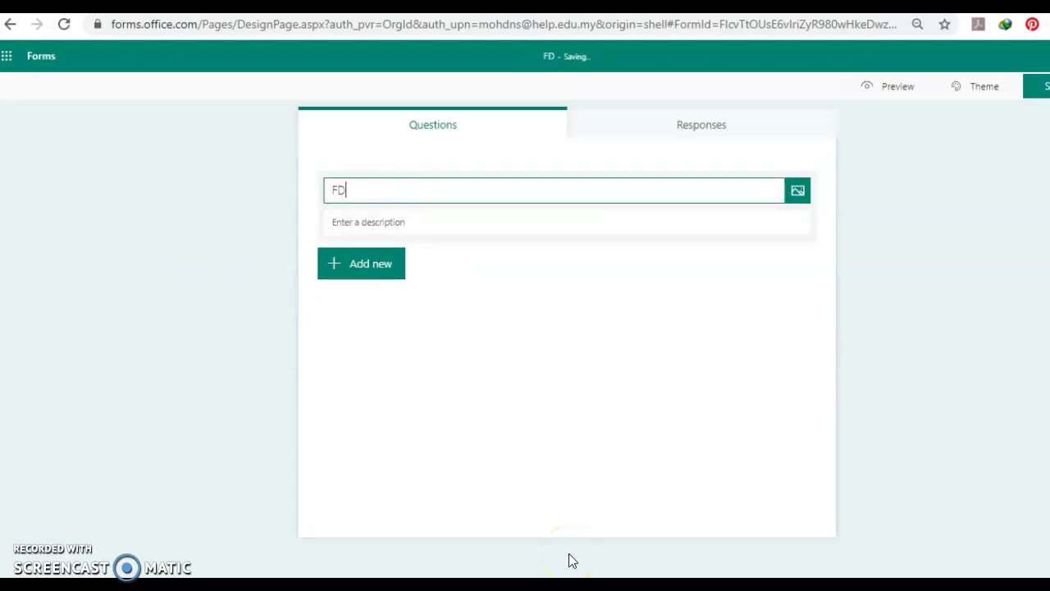
{"action": "type", "text": "IGD001"}
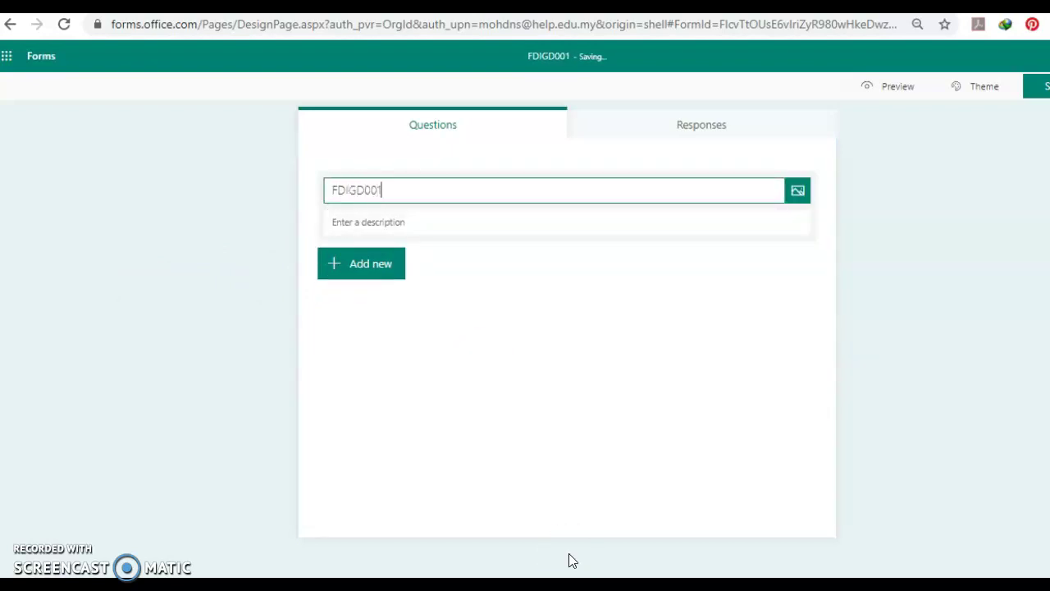
Add a choice question to the quiz with the text "Who's the lecturer?"
{"action": "left_click", "coordinate": [354, 267]}
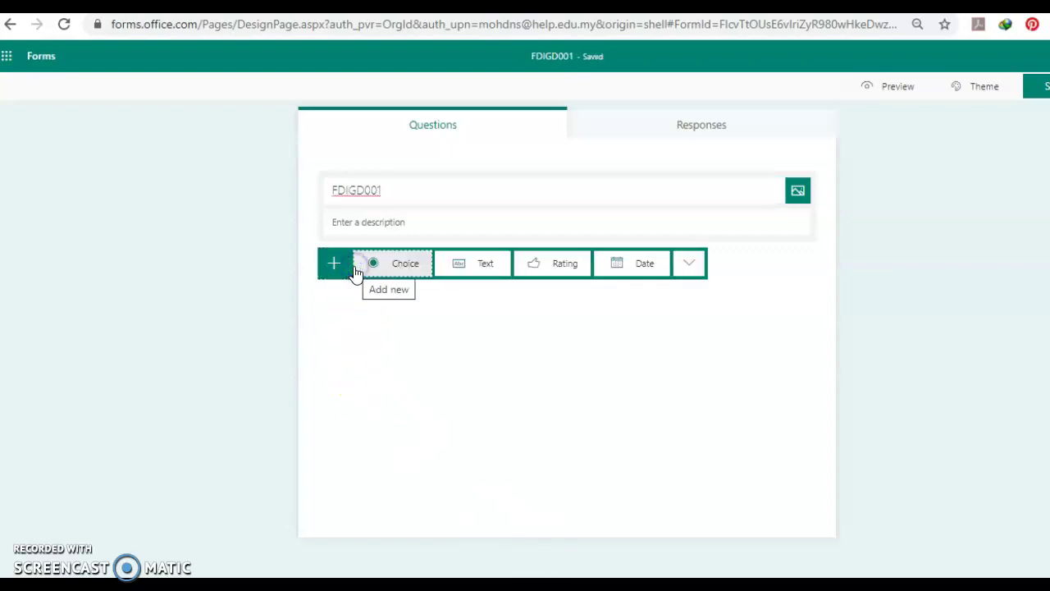
{"action": "left_click", "coordinate": [400, 267]}
{"action": "type", "text": "WHo"}
{"action": "type", "text": "ho"}
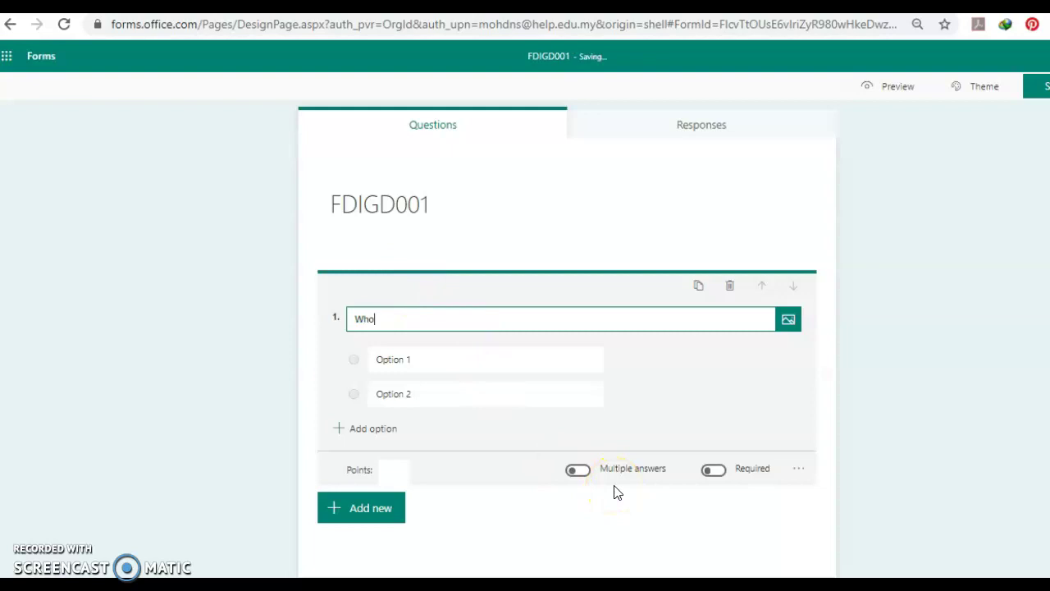
{"action": "type", "text": "'s "}
{"action": "type", "text": "rhe"}
{"action": "key", "text": "BackSpace"}
{"action": "key", "text": "BackSpace"}
{"action": "key", "text": "BackSpace"}
{"action": "key", "text": "BackSpace"}
{"action": "type", "text": "the lecture"}
Give the lecturer question four answer options, each with a different title and name of a possible lecturer
{"action": "left_click", "coordinate": [468, 358]}
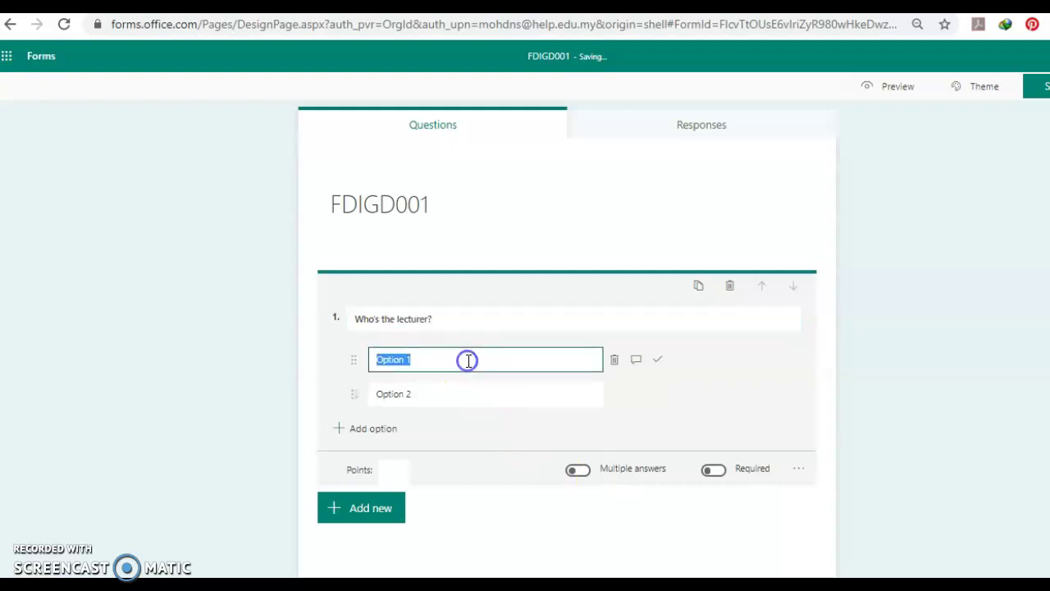
{"action": "type", "text": "Mr Naj"}
{"action": "left_click", "coordinate": [454, 393]}
{"action": "type", "text": "Ms "}
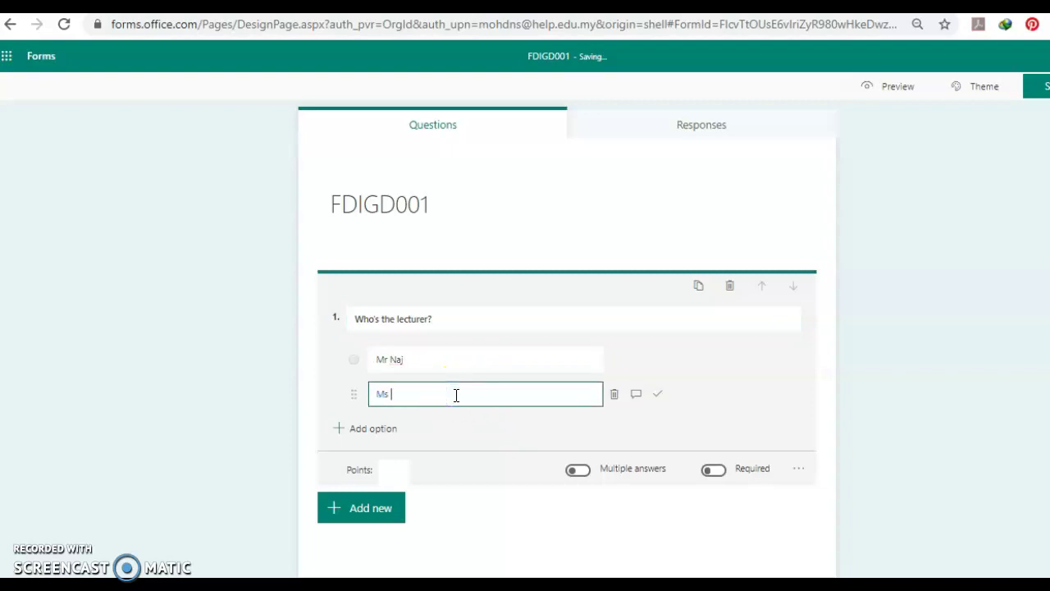
{"action": "type", "text": "Naj"}
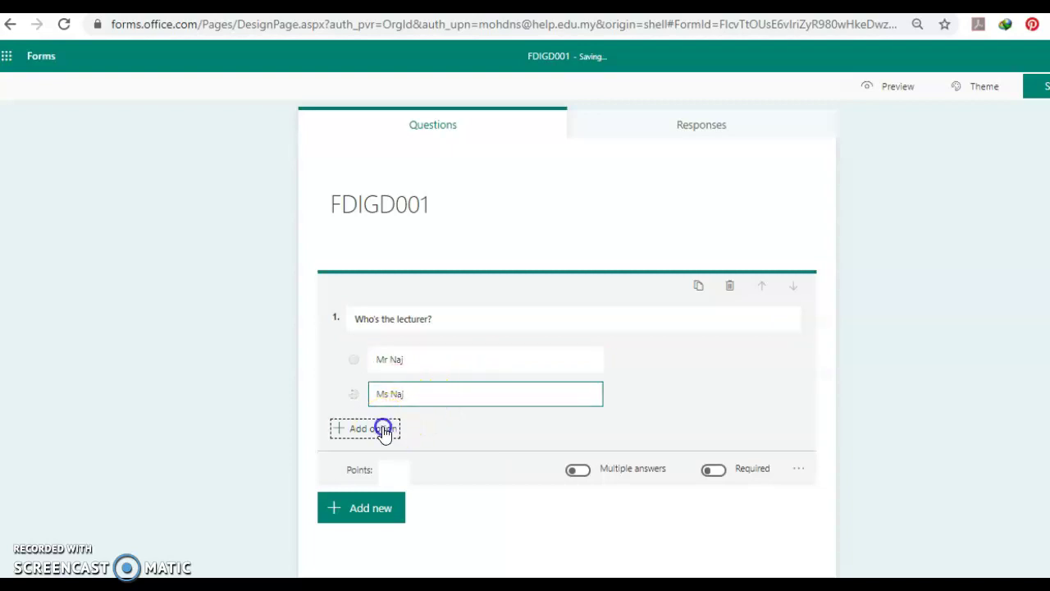
{"action": "left_click", "coordinate": [382, 428]}
{"action": "type", "text": "Mr Nudge"}
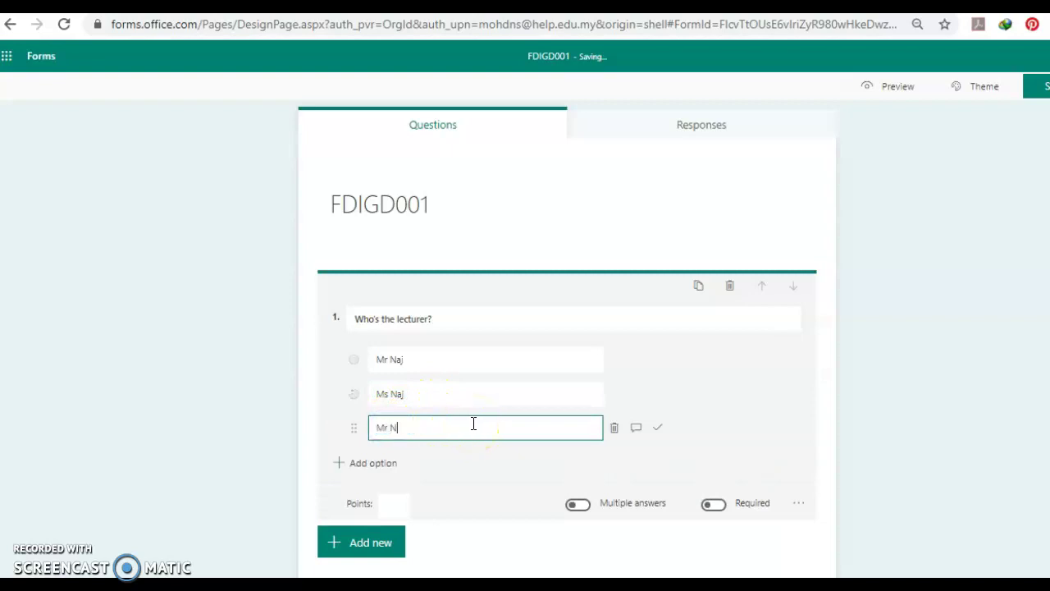
{"action": "left_click", "coordinate": [373, 464]}
{"action": "type", "text": "Ms Nudge"}
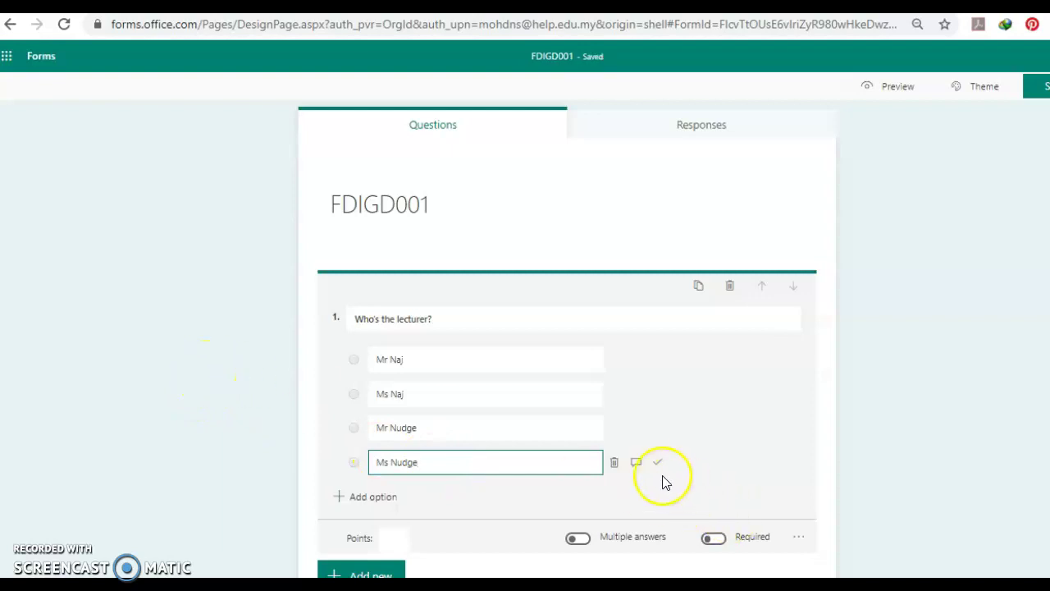
Mark the first option of the lecturer question as the correct answer and set the question's points to 1
{"action": "left_click", "coordinate": [540, 359]}
{"action": "left_click", "coordinate": [658, 362]}
{"action": "scroll", "coordinate": [877, 386], "scroll_direction": "down", "scroll_amount": 1}
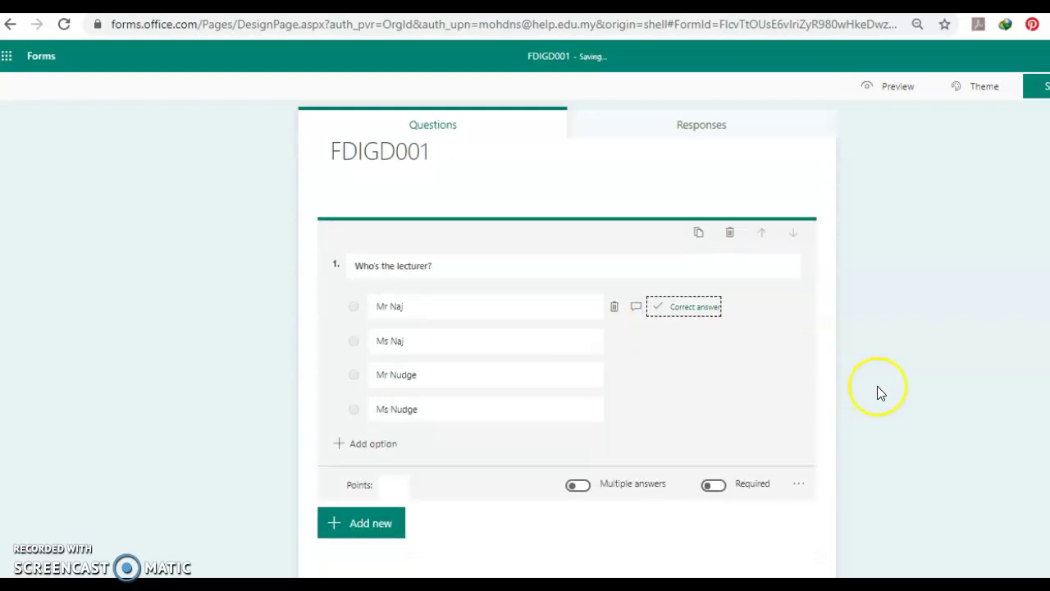
{"action": "left_click", "coordinate": [392, 484]}
{"action": "type", "text": "1"}
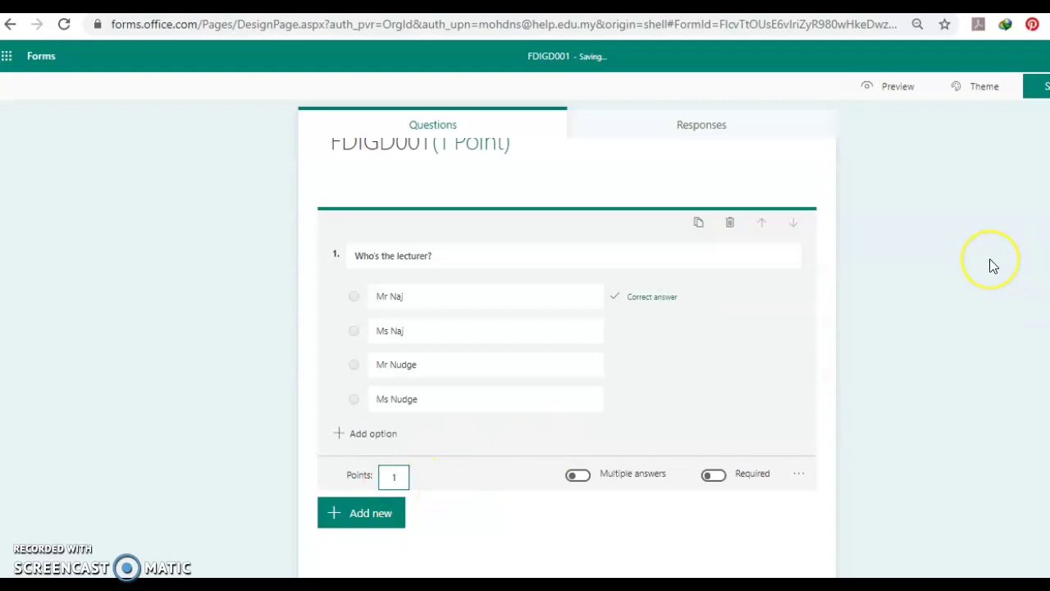
{"action": "scroll", "coordinate": [990, 265], "scroll_direction": "up", "scroll_amount": 1}
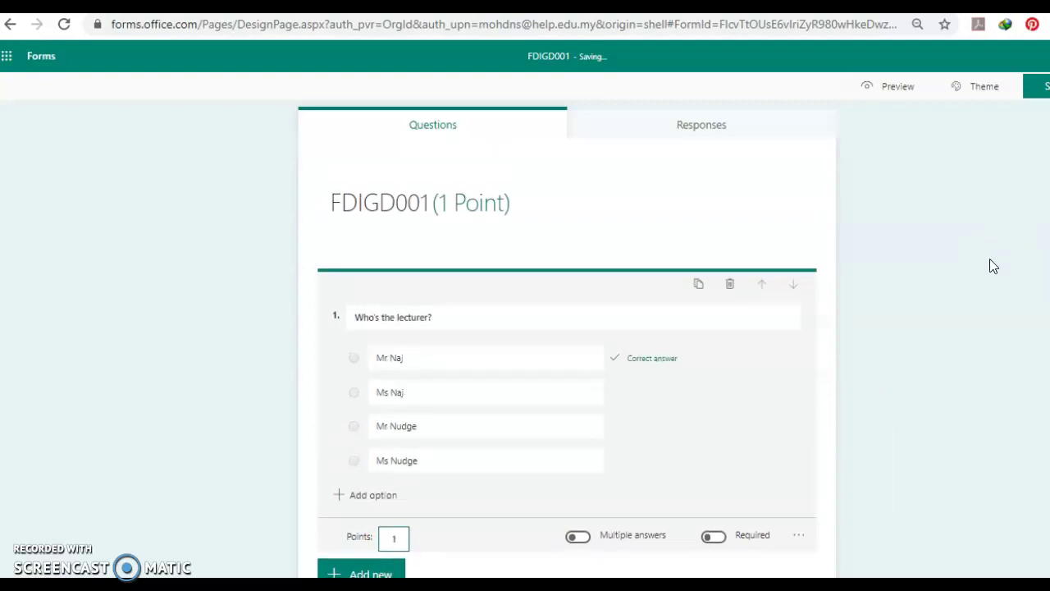
Duplicate the lecturer question as question 2
{"action": "scroll", "coordinate": [989, 265], "scroll_direction": "down", "scroll_amount": 1}
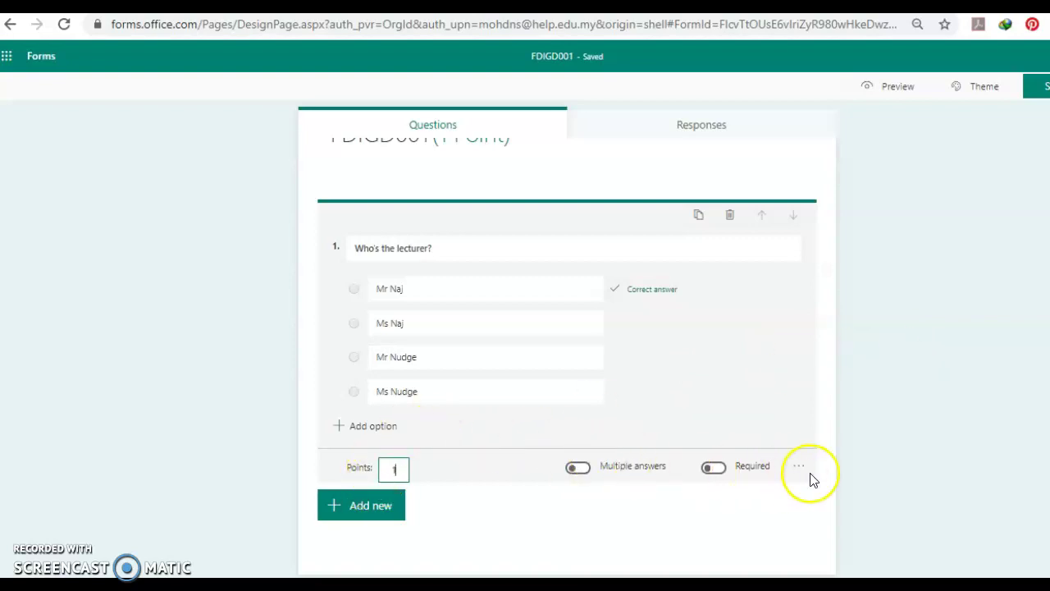
{"action": "left_click", "coordinate": [698, 217]}
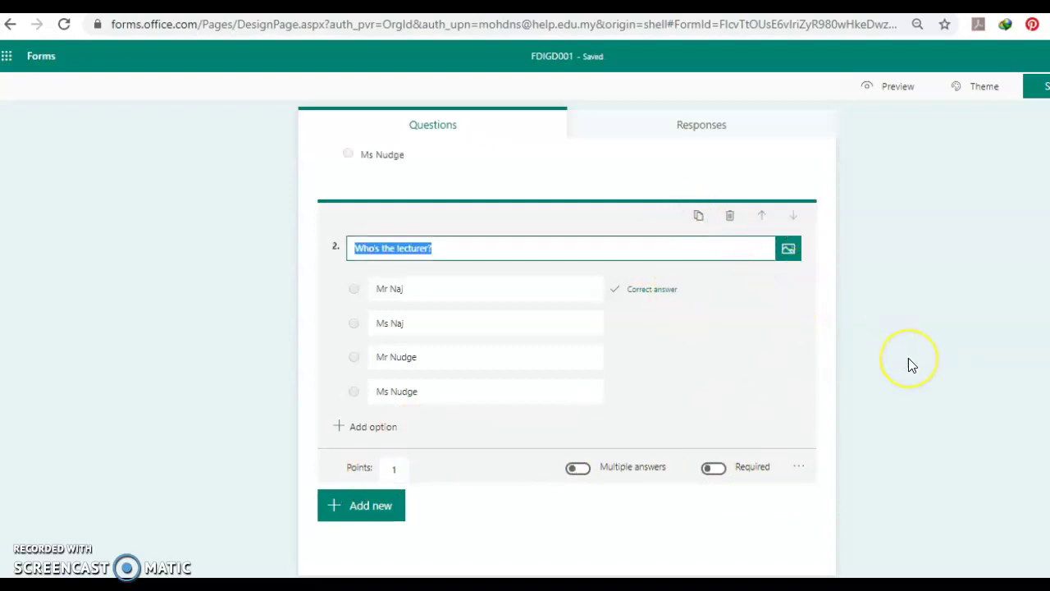
{"action": "left_click", "coordinate": [798, 466]}
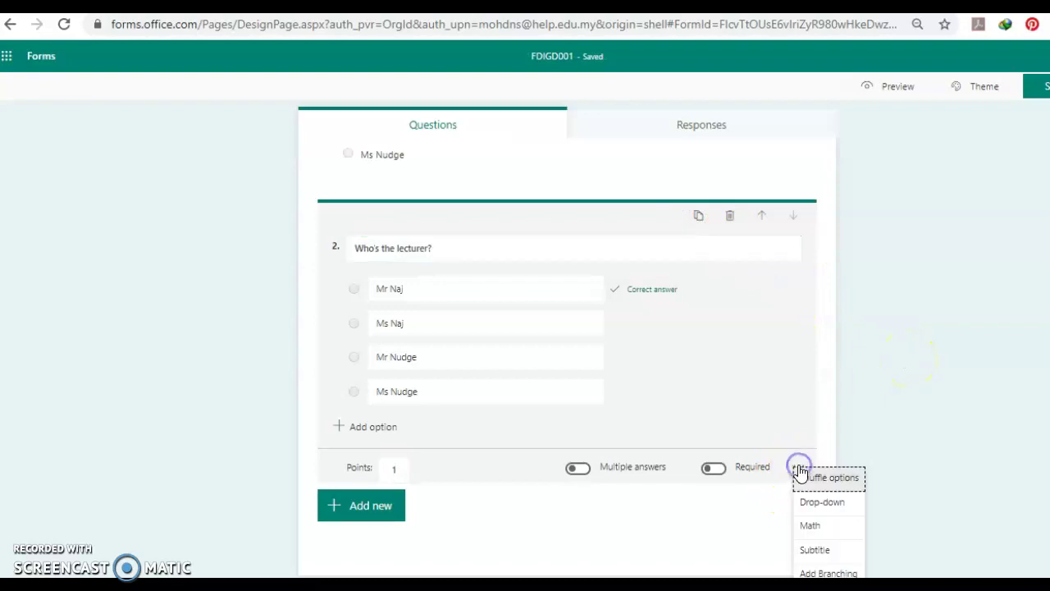
{"action": "left_click", "coordinate": [874, 403]}
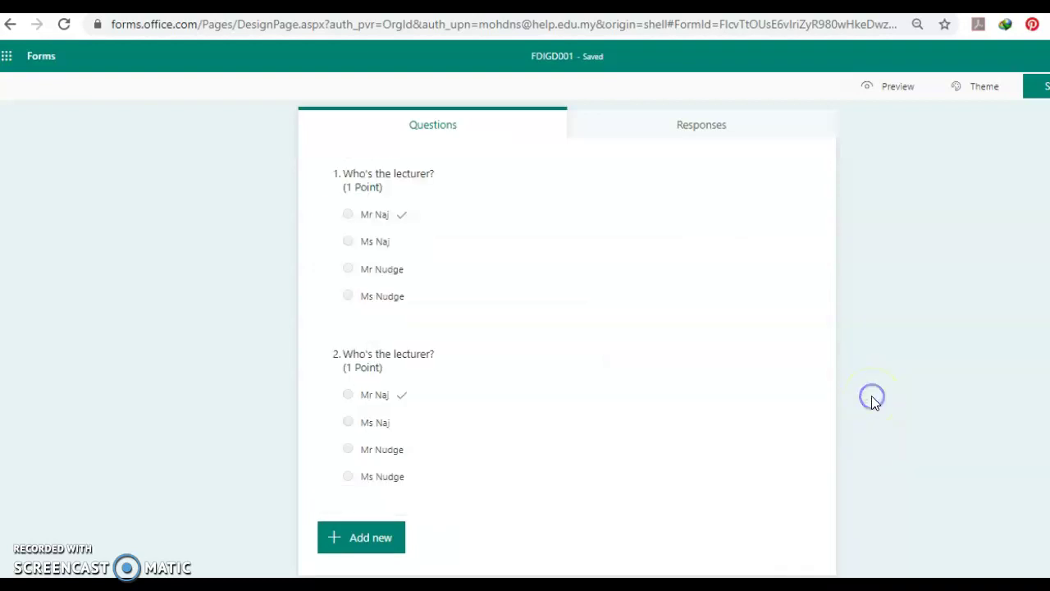
Change the text of question 2 to "Who's the advisor for LEADS?"
{"action": "left_click", "coordinate": [397, 354]}
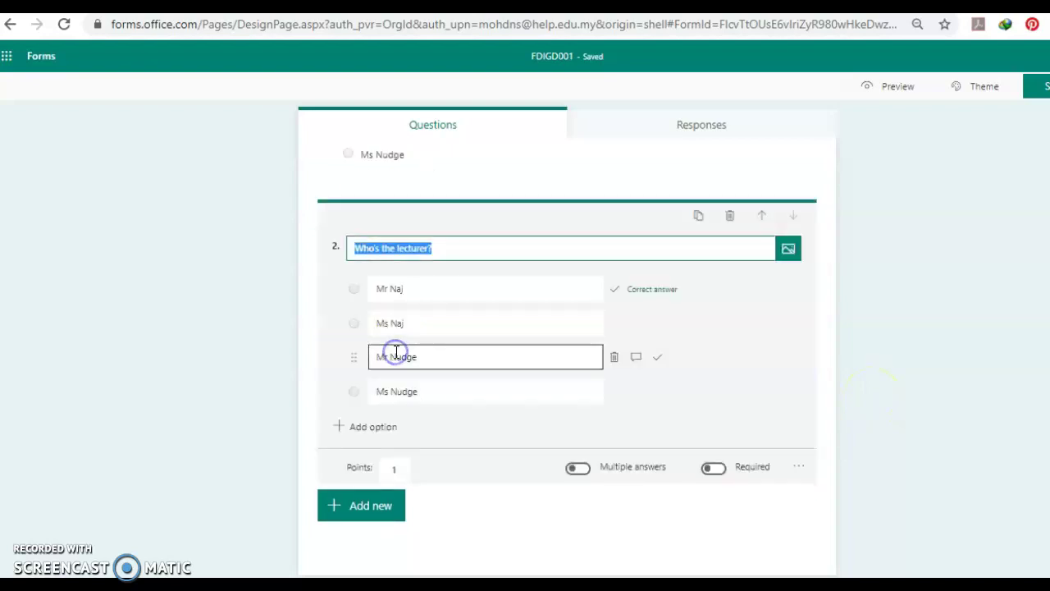
{"action": "left_click", "coordinate": [518, 279]}
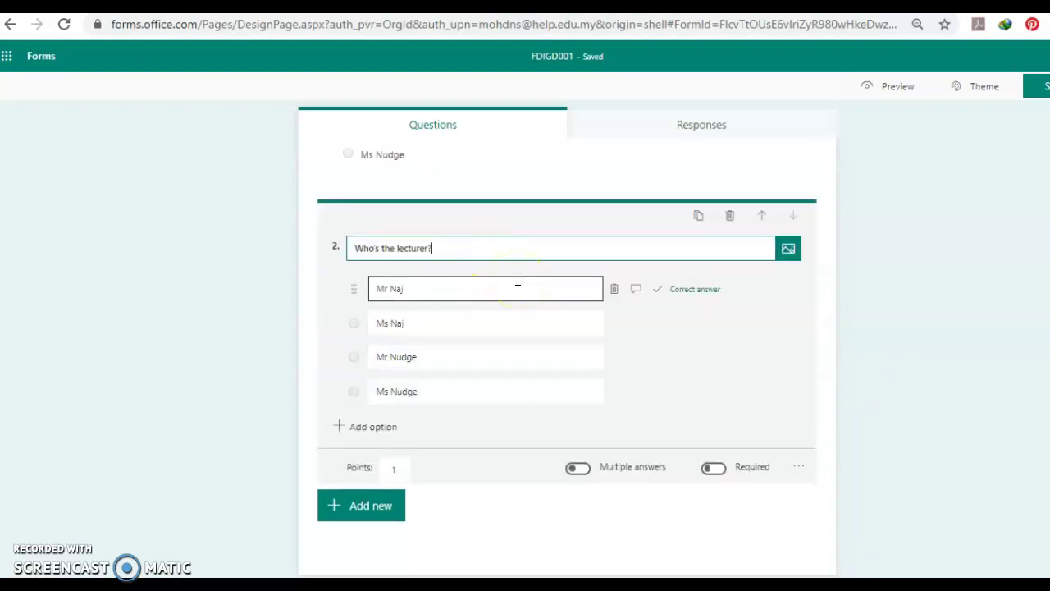
{"action": "type", "text": "'s"}
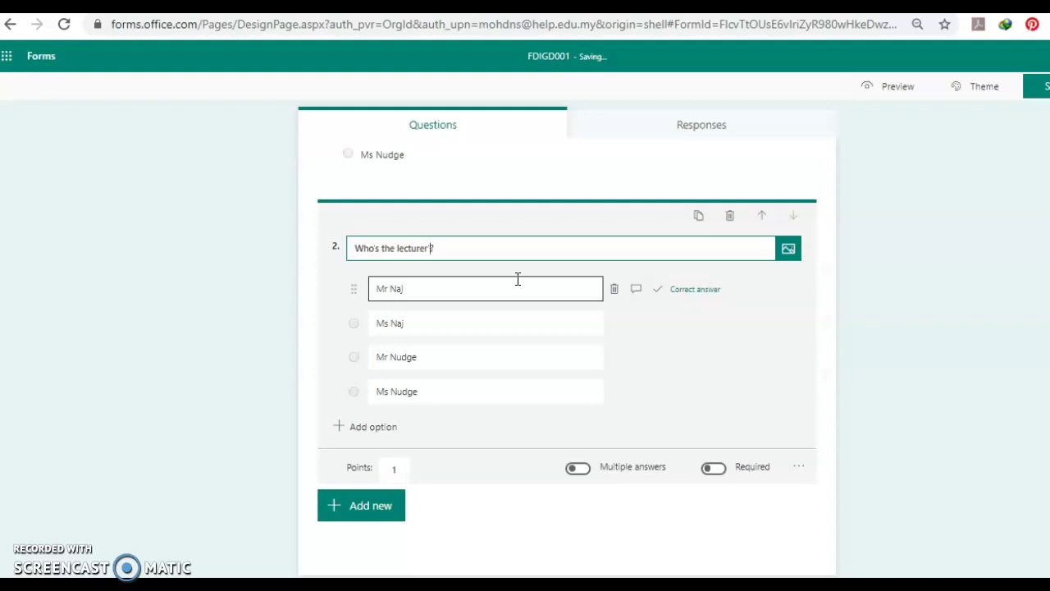
{"action": "key", "text": "BackSpace"}
{"action": "key", "text": "BackSpace"}
{"action": "key", "text": "BackSpace"}
{"action": "type", "text": "advisor for LEADS"}
Replace the names in the first two options of question 2 with an advisor's name, keeping the titles Mr and Ms
{"action": "left_click", "coordinate": [504, 284]}
{"action": "left_click", "coordinate": [506, 287]}
{"action": "key", "text": "BackSpace"}
{"action": "key", "text": "BackSpace"}
{"action": "type", "text": "Is"}
{"action": "left_click", "coordinate": [493, 326]}
{"action": "key", "text": "BackSpace"}
{"action": "key", "text": "BackSpace"}
{"action": "key", "text": "BackSpace"}
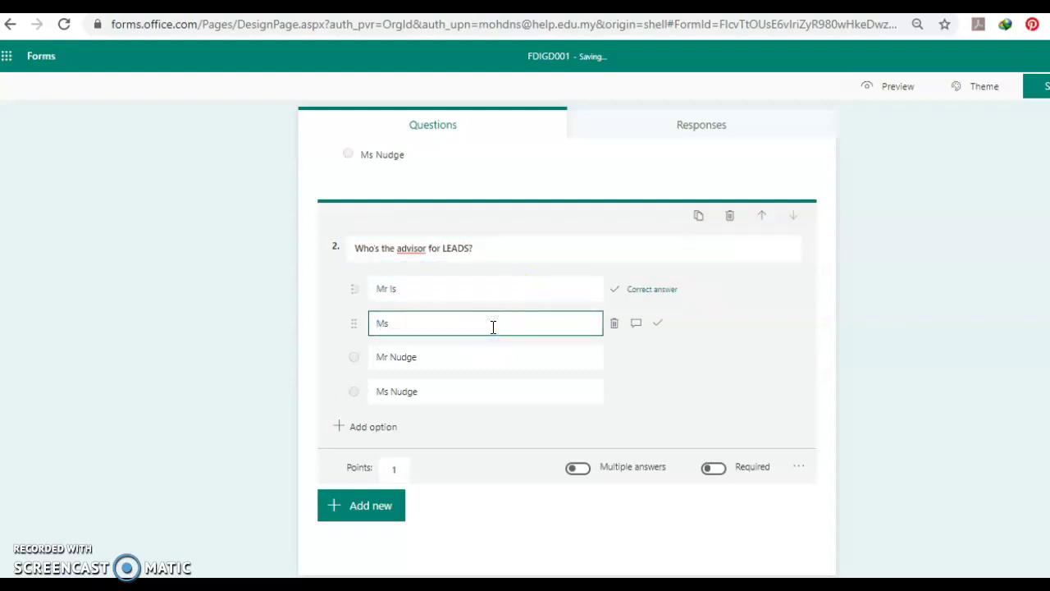
{"action": "key", "text": "BackSpace"}
{"action": "key", "text": "BackSpace"}
{"action": "type", "text": "Is"}
Replace the names in the third and fourth options of question 2 with another name, keeping Mr and Ms, and finish editing
{"action": "triple_click", "coordinate": [490, 355]}
{"action": "left_click", "coordinate": [490, 354]}
{"action": "key", "text": "BackSpace"}
{"action": "key", "text": "BackSpace"}
{"action": "type", "text": "Was"}
{"action": "left_click", "coordinate": [488, 383]}
{"action": "triple_click", "coordinate": [488, 383]}
{"action": "left_click", "coordinate": [488, 384]}
{"action": "key", "text": "BackSpace"}
{"action": "key", "text": "BackSpace"}
{"action": "key", "text": "BackSpace"}
{"action": "key", "text": "BackSpace"}
{"action": "key", "text": "BackSpace"}
{"action": "type", "text": "Was"}
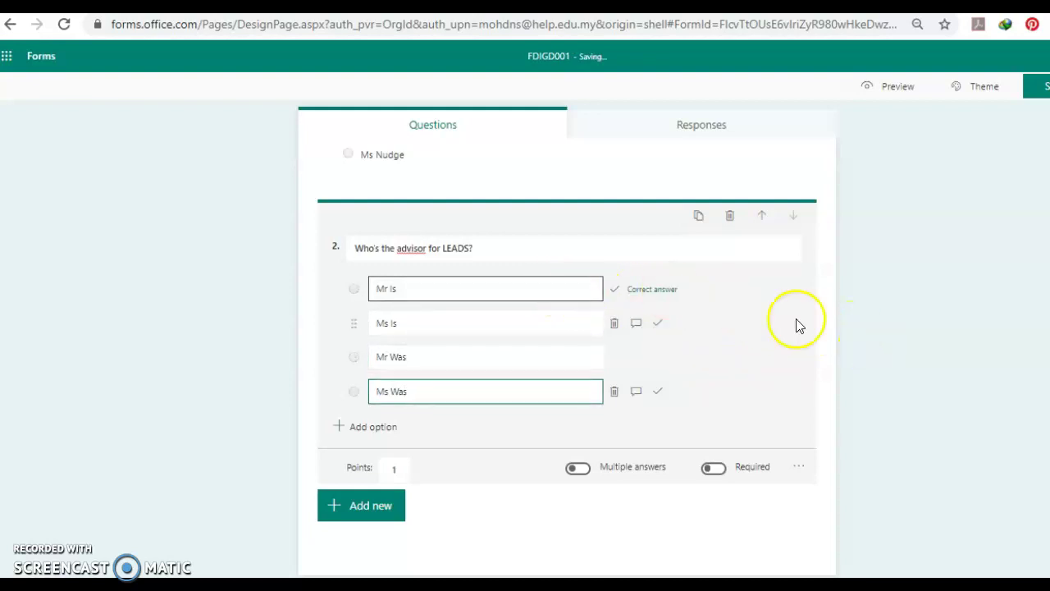
{"action": "left_click", "coordinate": [897, 345]}
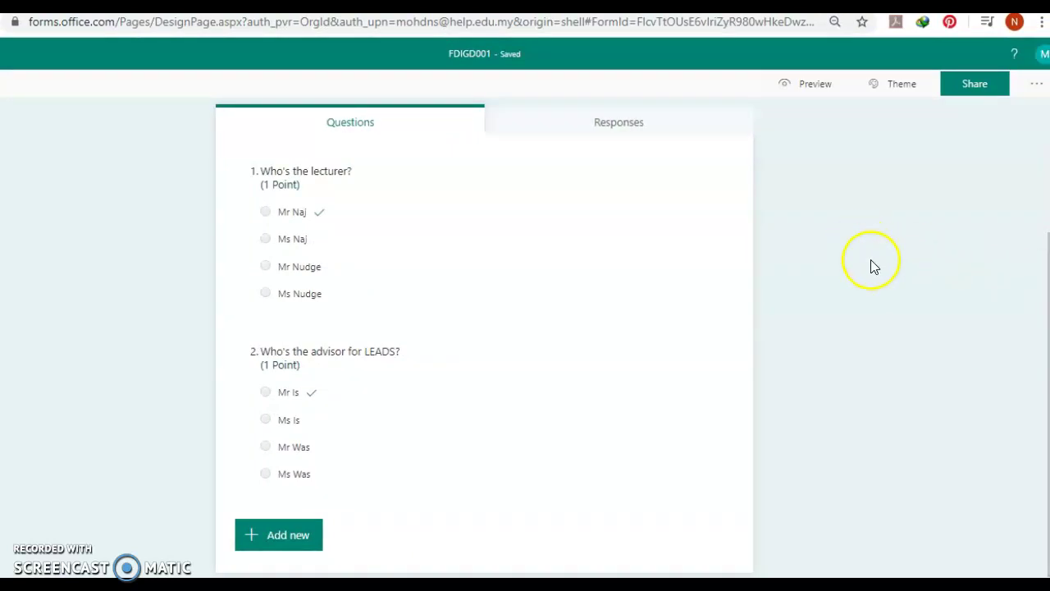
Duplicate the LEADS advisor question as question 3 and close its editor
{"action": "left_click", "coordinate": [483, 390]}
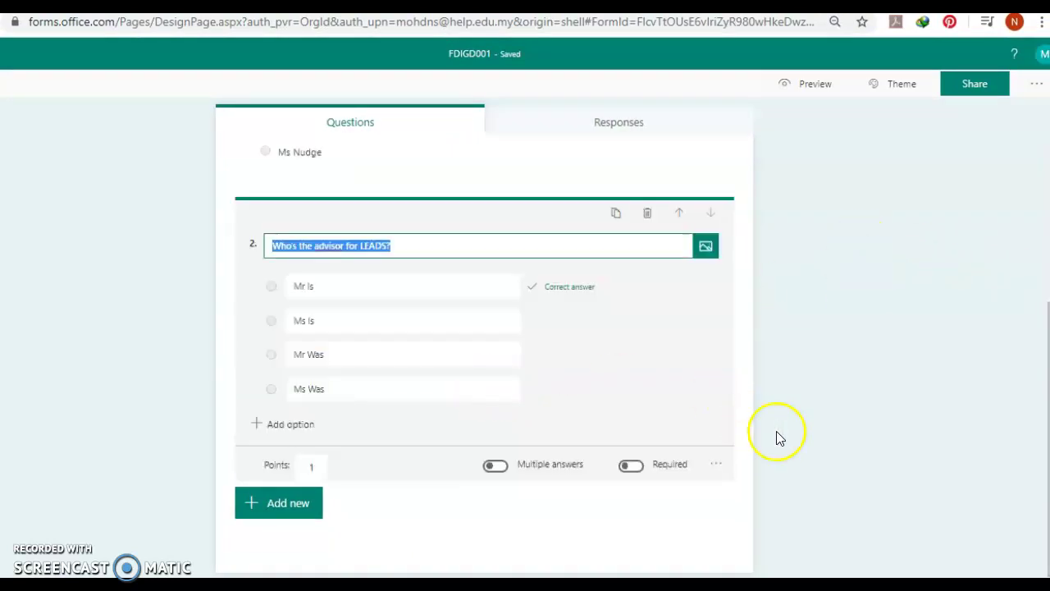
{"action": "left_click", "coordinate": [617, 215]}
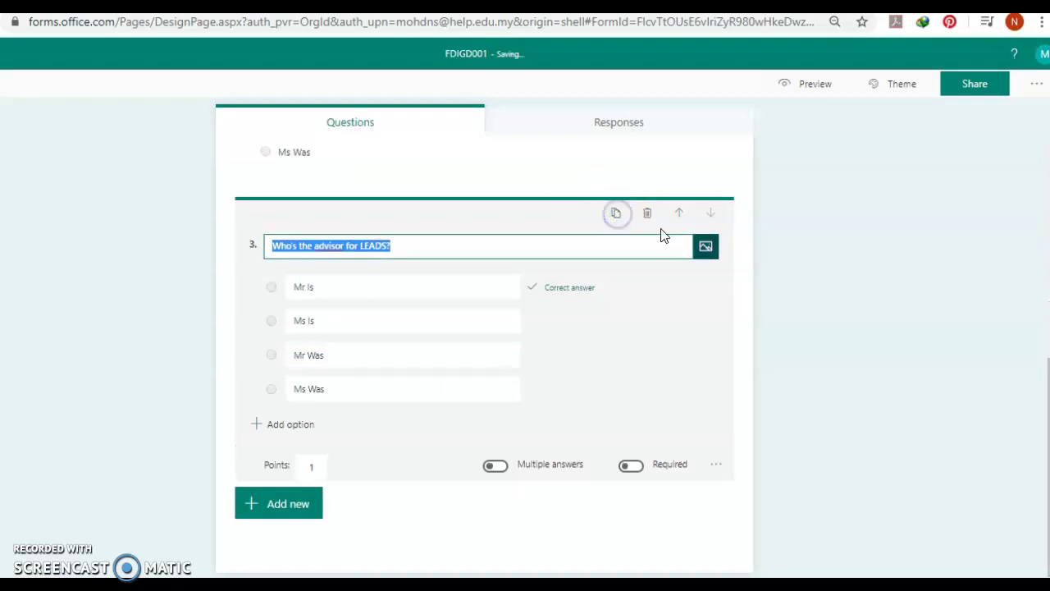
{"action": "left_click", "coordinate": [813, 320]}
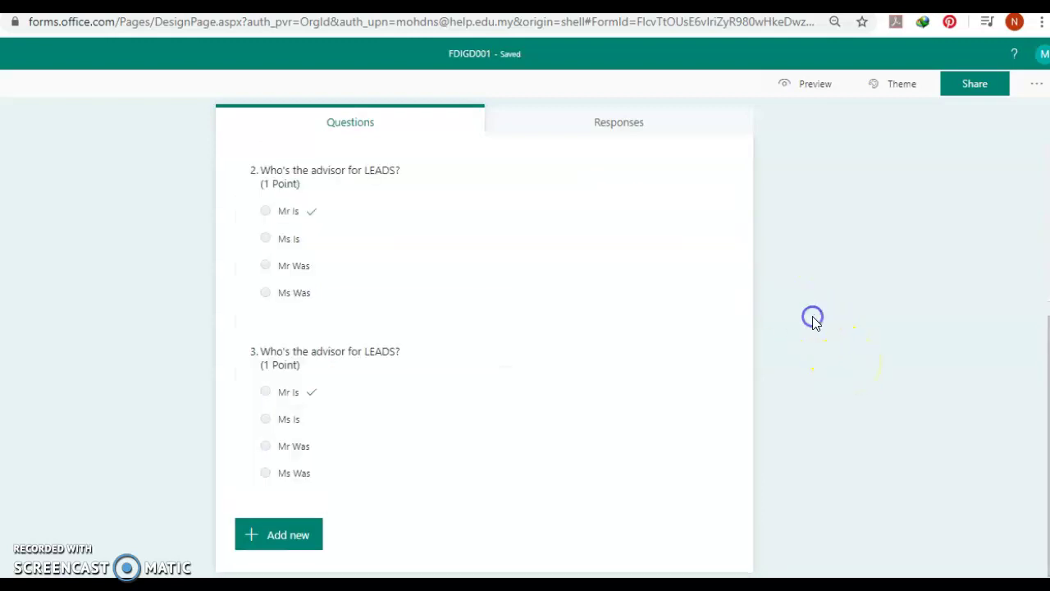
Change the text of question 3 to "Who's the advisor for Ball?"
{"action": "left_click", "coordinate": [392, 354]}
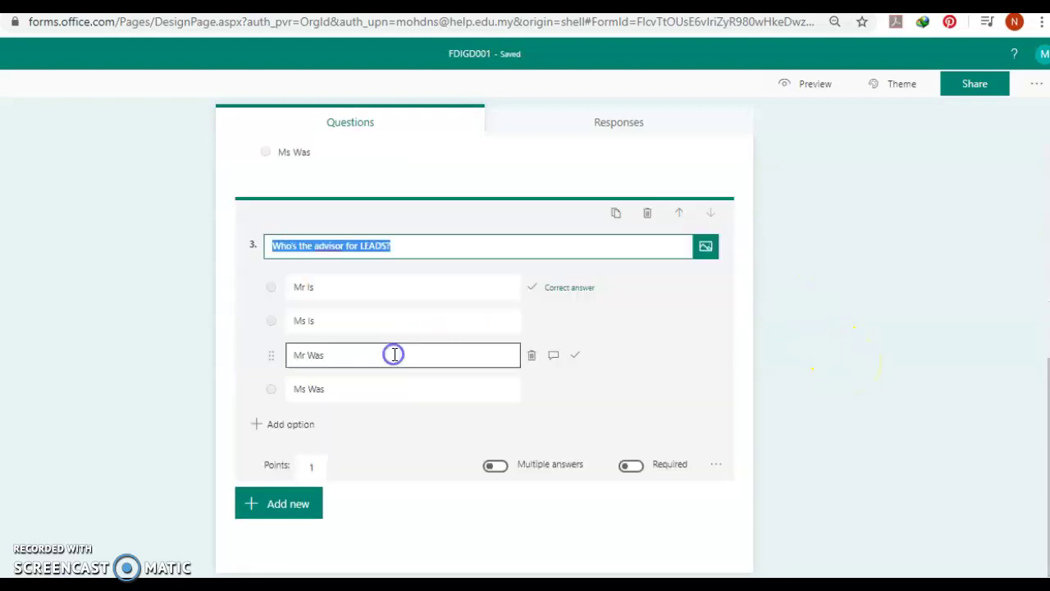
{"action": "left_click", "coordinate": [386, 246]}
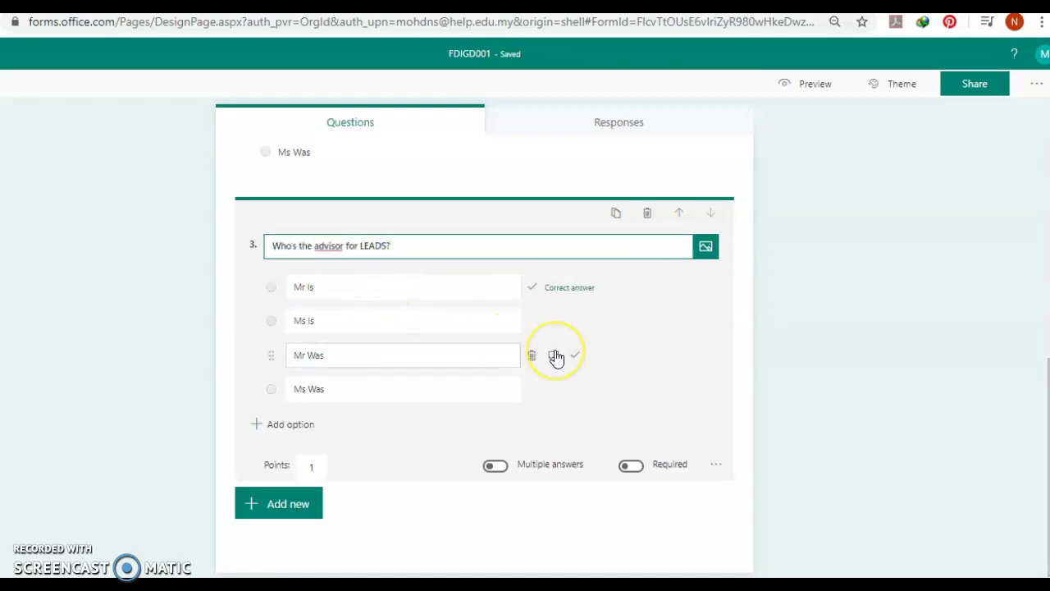
{"action": "key", "text": "shift+Left"}
{"action": "key", "text": "shift+Left"}
{"action": "key", "text": "shift+Left"}
{"action": "key", "text": "shift+Left"}
{"action": "key", "text": "shift+Left"}
{"action": "type", "text": "all"}
Replace the names in the first two options of question 3 with the Ball advisor's name, keeping the titles Mr and Ms
{"action": "left_click", "coordinate": [393, 283]}
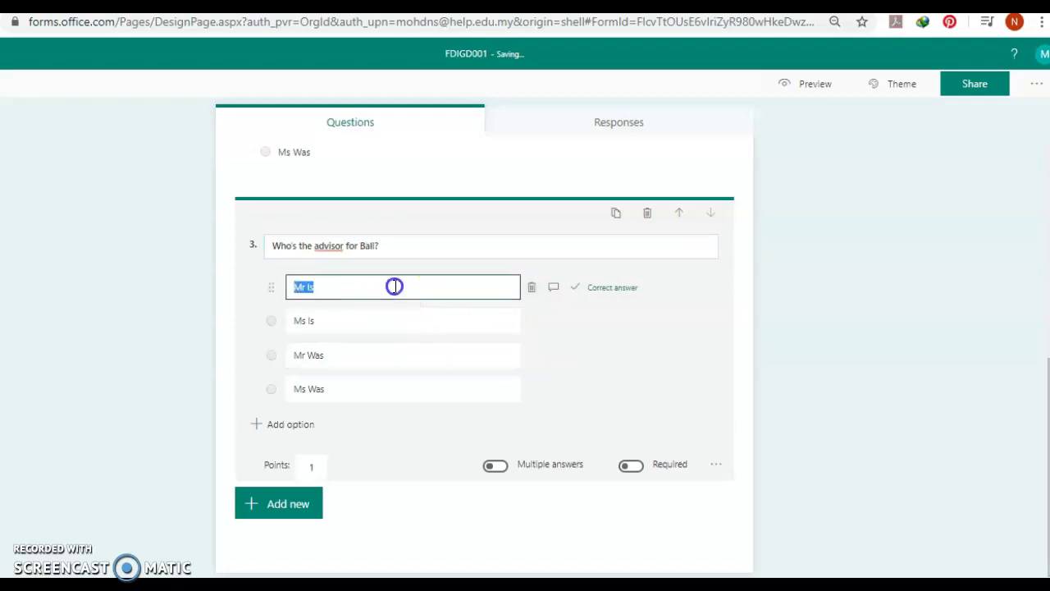
{"action": "key", "text": "BackSpace"}
{"action": "key", "text": "BackSpace"}
{"action": "type", "text": "Dalwin"}
{"action": "left_click", "coordinate": [438, 338]}
{"action": "left_click", "coordinate": [410, 319]}
{"action": "type", "text": "Dalw"}
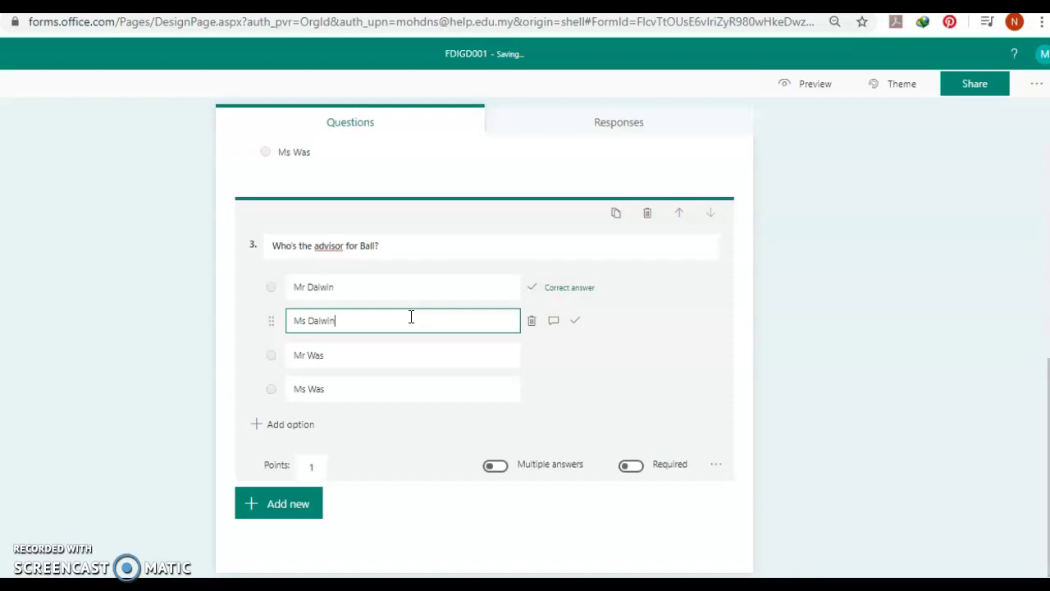
Change the third option of question 3 to the title Dr followed by the same advisor's name
{"action": "left_click", "coordinate": [352, 359]}
{"action": "key", "text": "Home"}
{"action": "key", "text": "shift+Right"}
{"action": "type", "text": "D"}
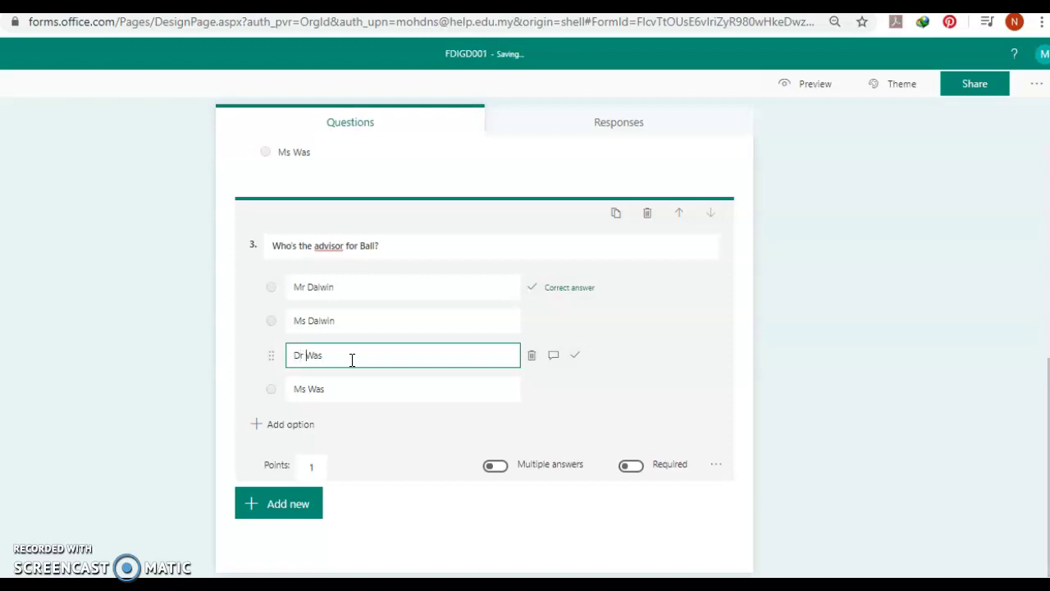
{"action": "key", "text": "shift+Right"}
{"action": "key", "text": "shift+Right"}
{"action": "key", "text": "shift+Right"}
{"action": "type", "text": "Dal"}
Replace the fourth option of question 3 with the title Dr and a different person's name
{"action": "triple_click", "coordinate": [348, 389]}
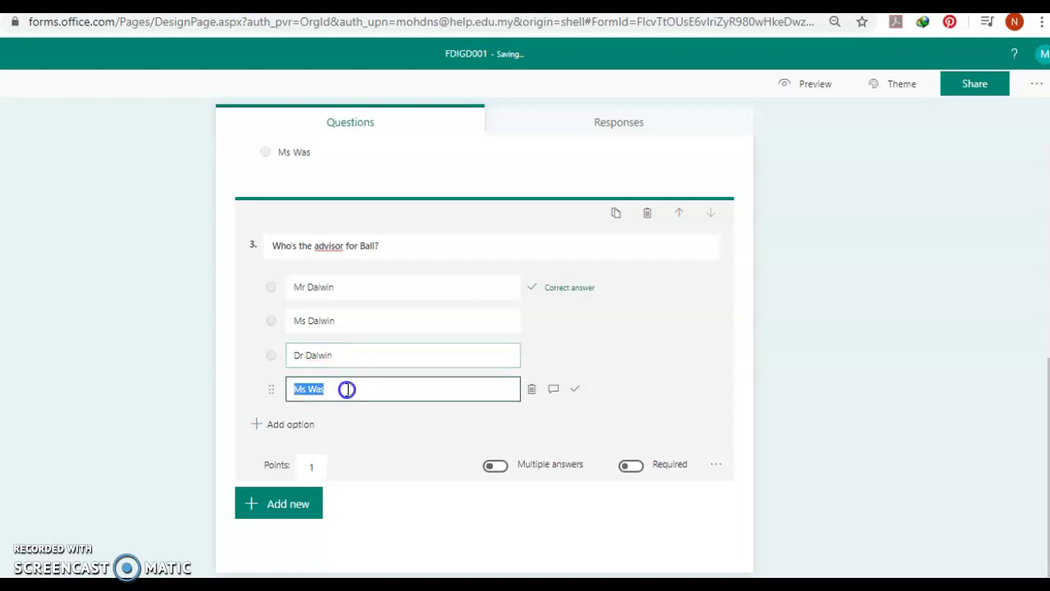
{"action": "key", "text": "BackSpace"}
{"action": "type", "text": "D"}
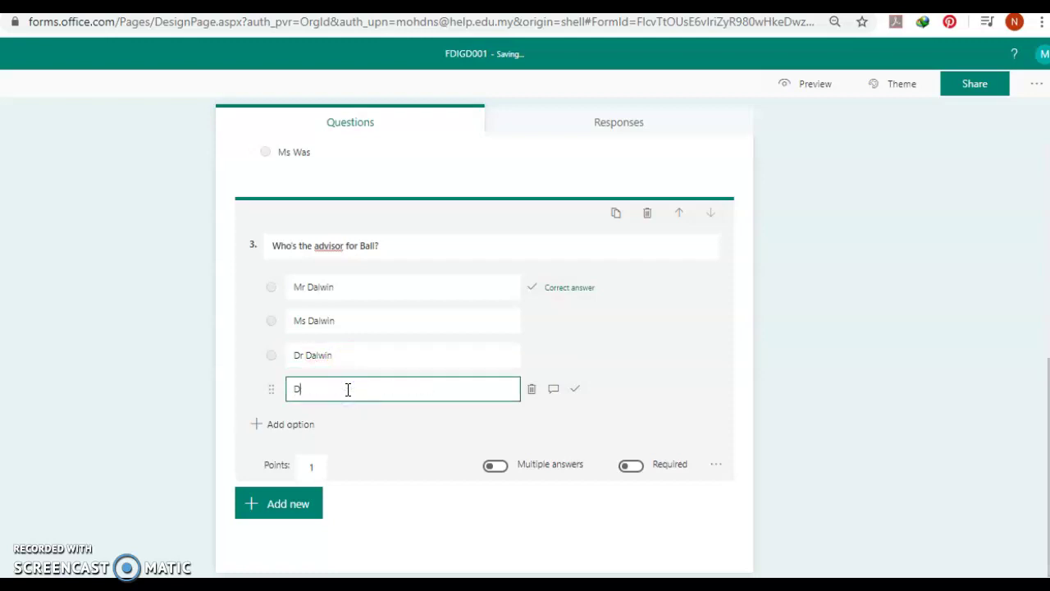
{"action": "type", "text": "r Fikree"}
Mark the third option of question 3 as the correct answer and apply Shuffle options to the question
{"action": "left_click", "coordinate": [576, 355]}
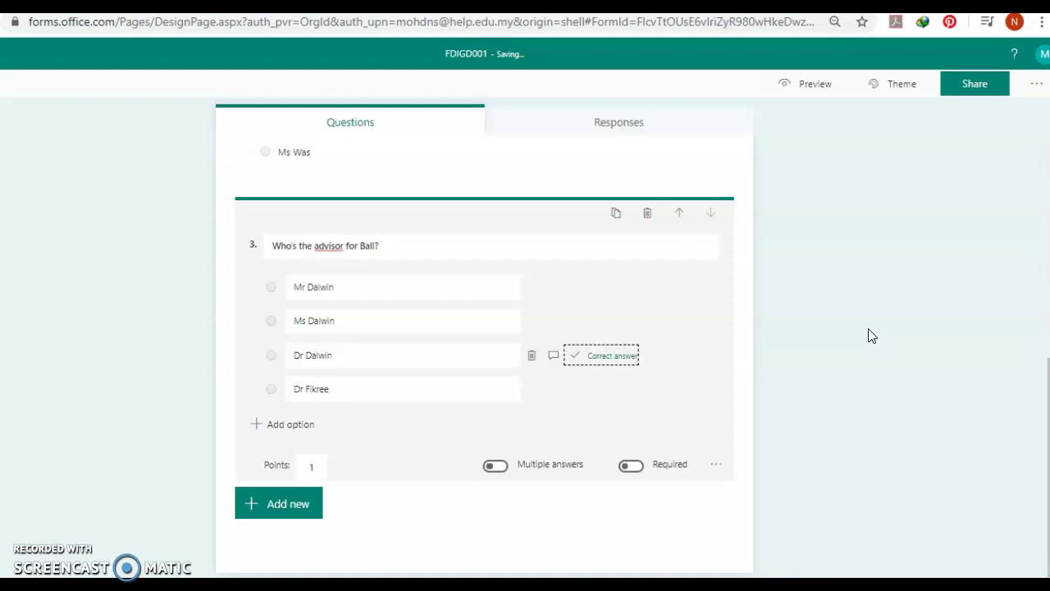
{"action": "left_click", "coordinate": [925, 332]}
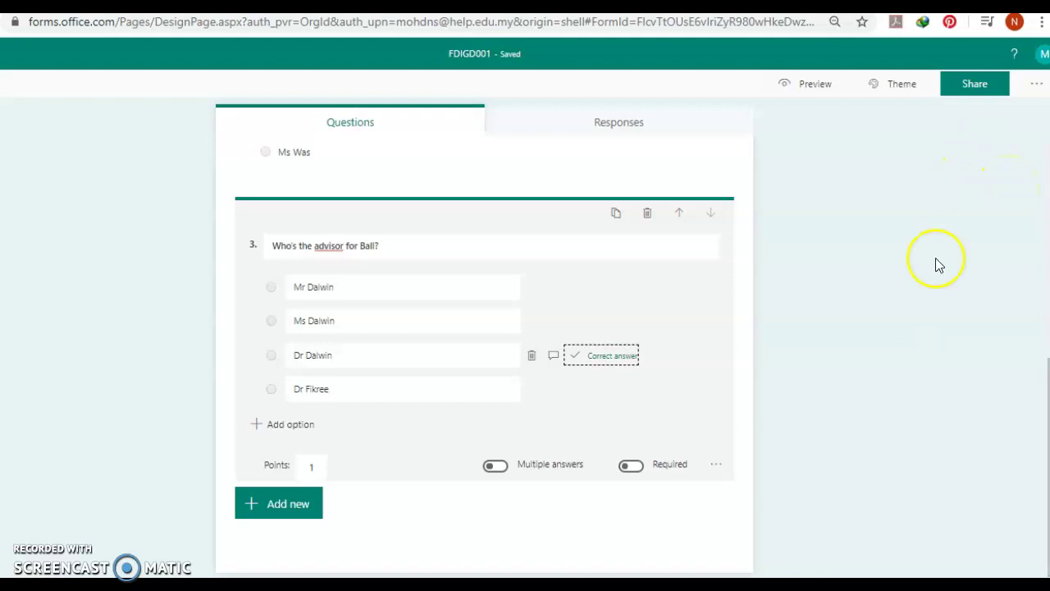
{"action": "left_click", "coordinate": [717, 465]}
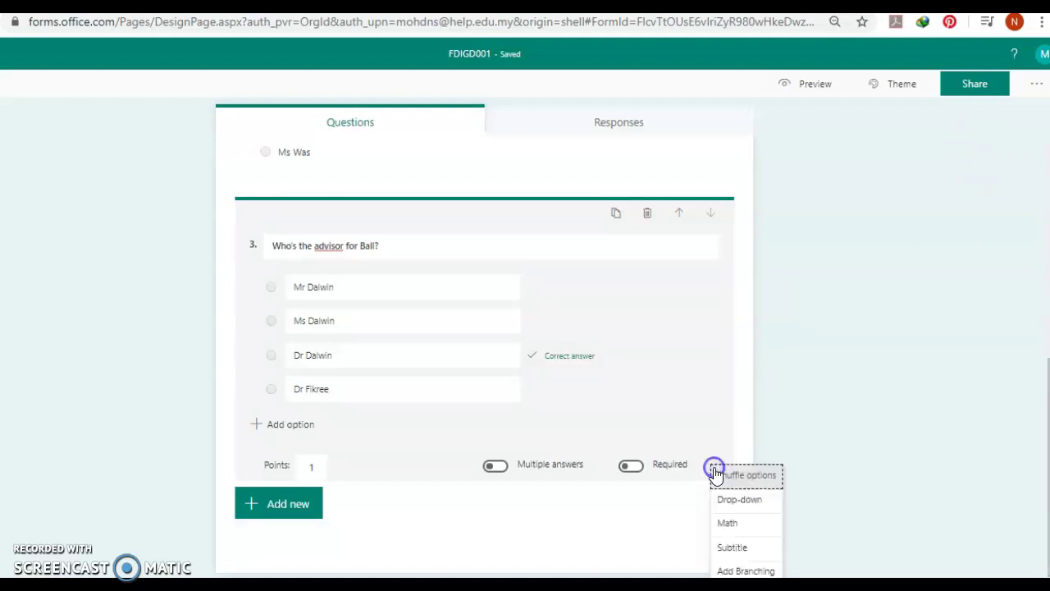
{"action": "left_click", "coordinate": [746, 474]}
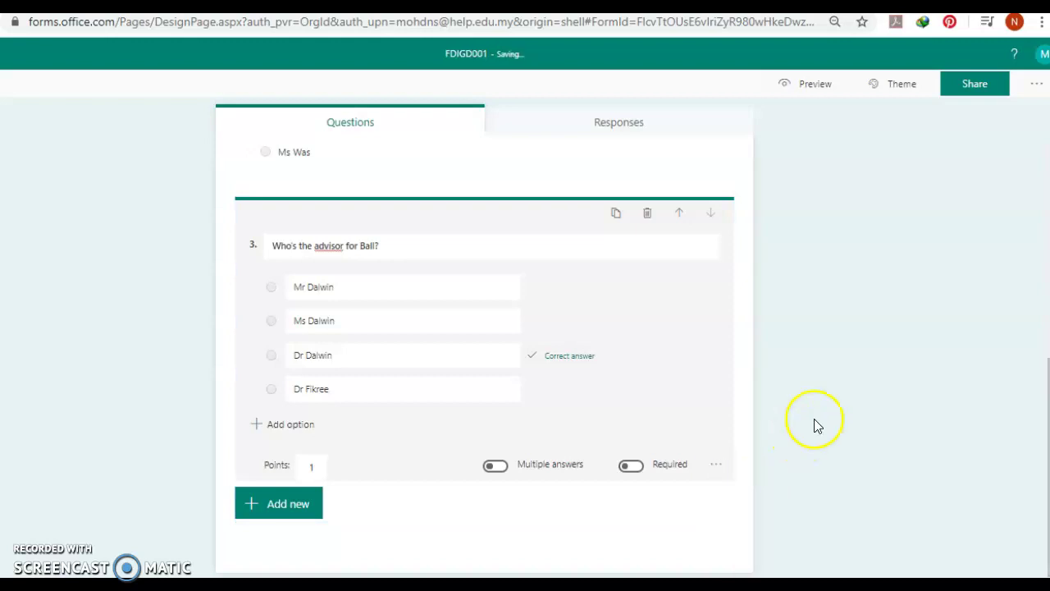
Review the additional settings available for question 2 and question 1, such as Shuffle options
{"action": "scroll", "coordinate": [812, 426], "scroll_direction": "up", "scroll_amount": 2}
{"action": "left_click", "coordinate": [587, 294]}
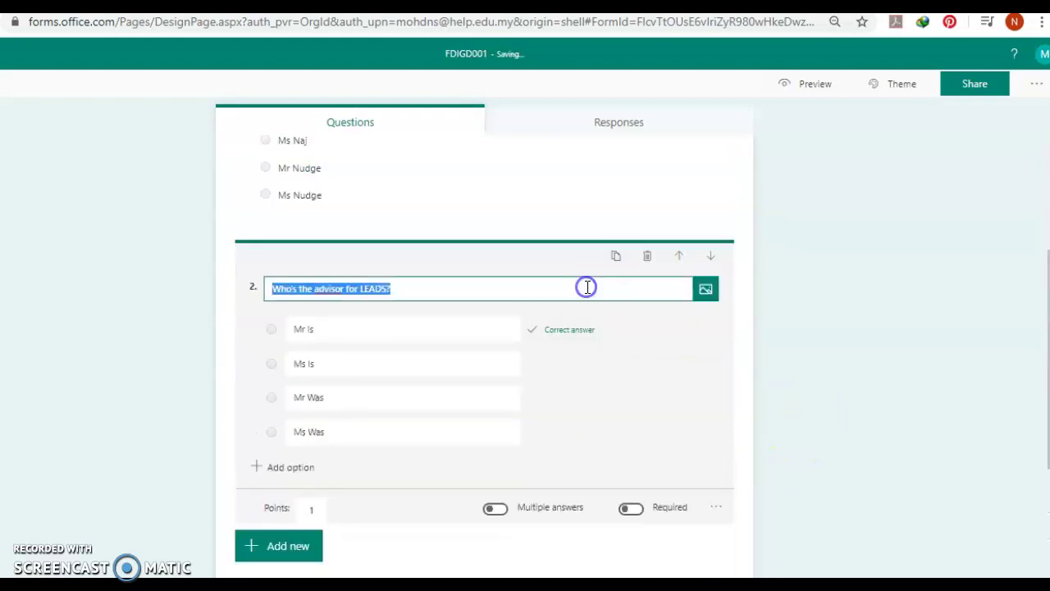
{"action": "left_click", "coordinate": [716, 507]}
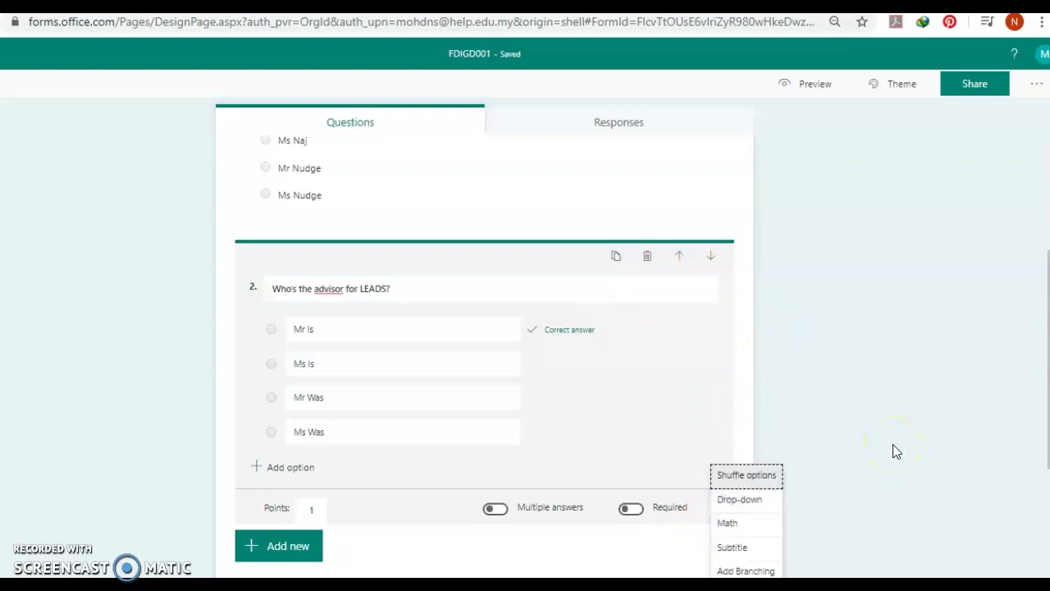
{"action": "left_click", "coordinate": [857, 407]}
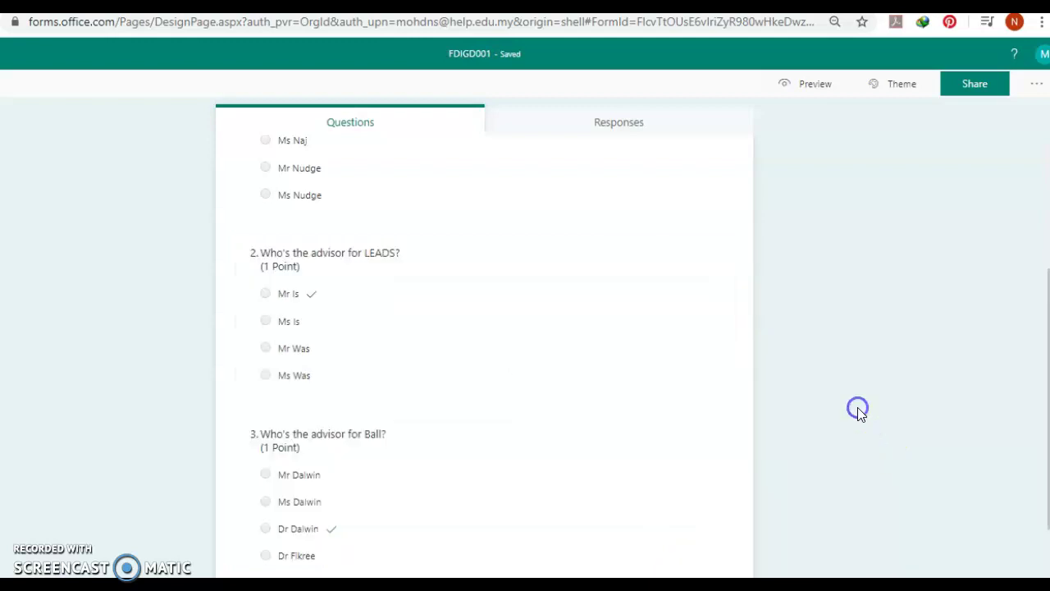
{"action": "scroll", "coordinate": [858, 410], "scroll_direction": "up", "scroll_amount": 2}
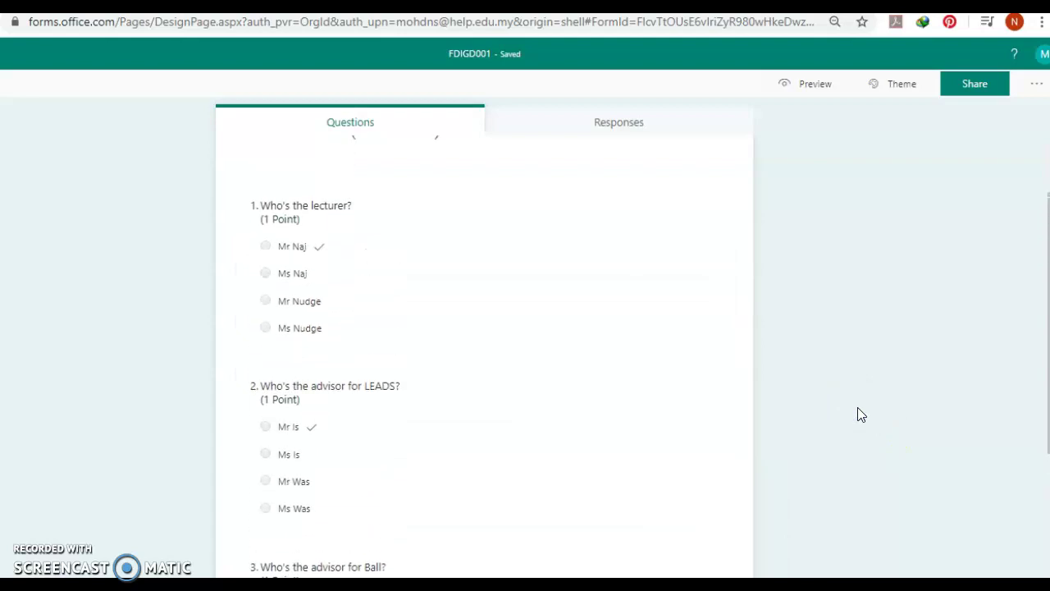
{"action": "scroll", "coordinate": [857, 407], "scroll_direction": "down", "scroll_amount": 1}
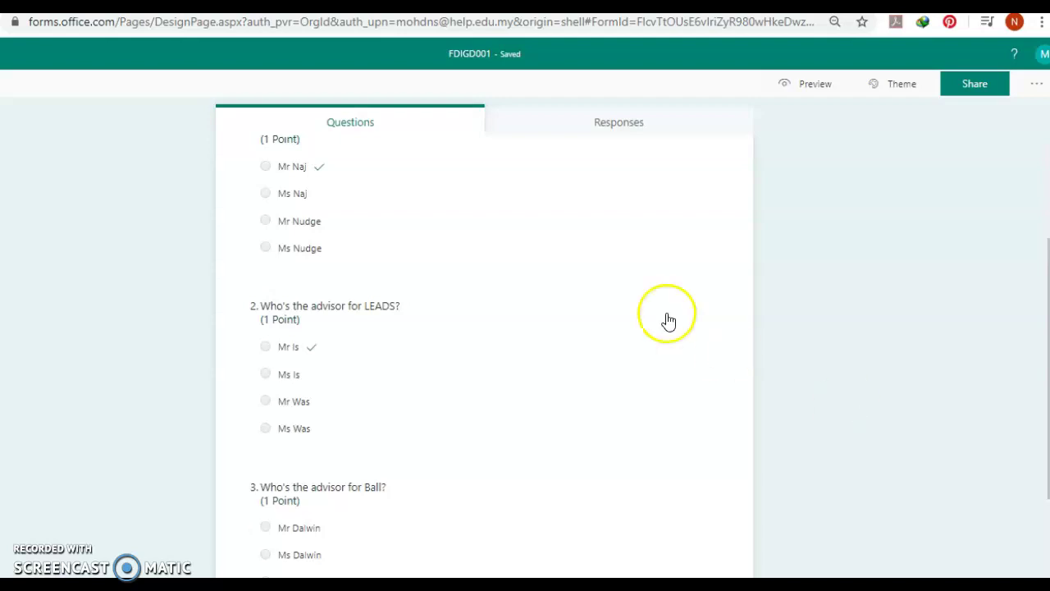
{"action": "left_click", "coordinate": [520, 174]}
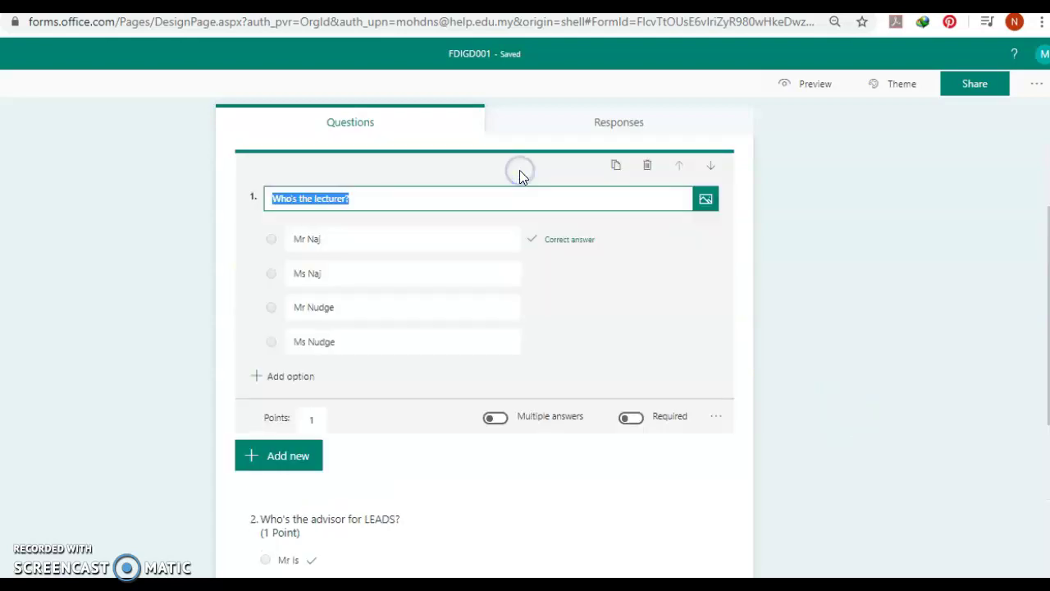
{"action": "left_click", "coordinate": [718, 422]}
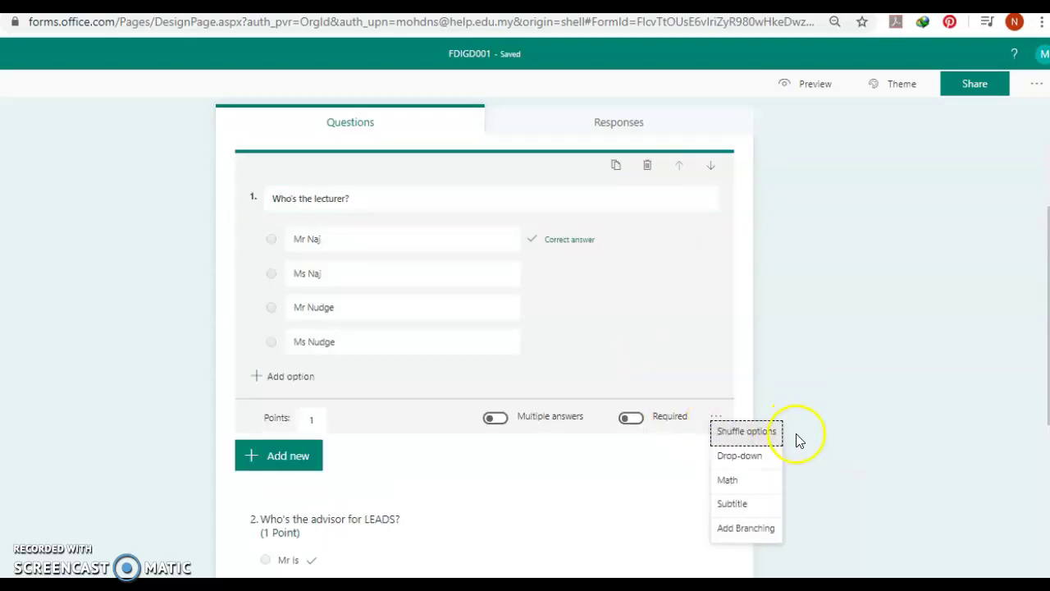
{"action": "left_click", "coordinate": [898, 381]}
Open the quiz settings and enable Shuffle questions for all questions
{"action": "scroll", "coordinate": [888, 180], "scroll_direction": "up", "scroll_amount": 1}
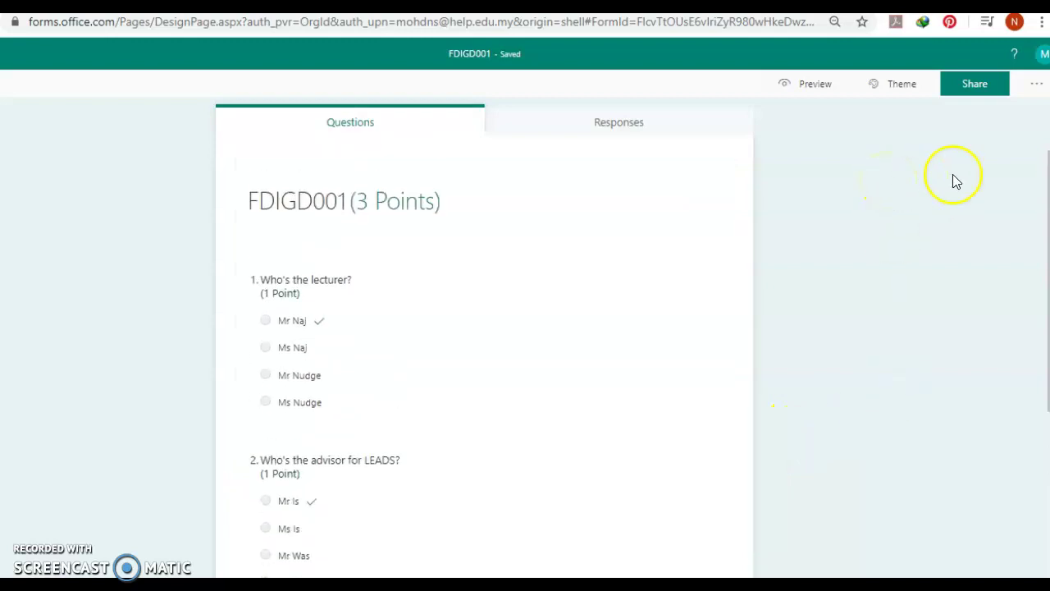
{"action": "left_click", "coordinate": [1038, 85]}
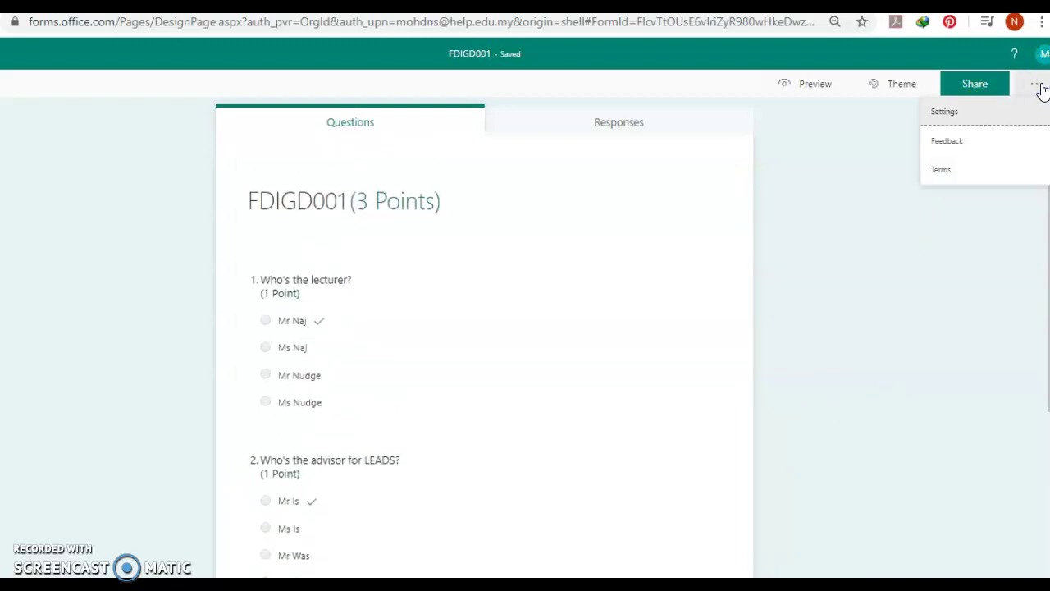
{"action": "left_click", "coordinate": [1001, 109]}
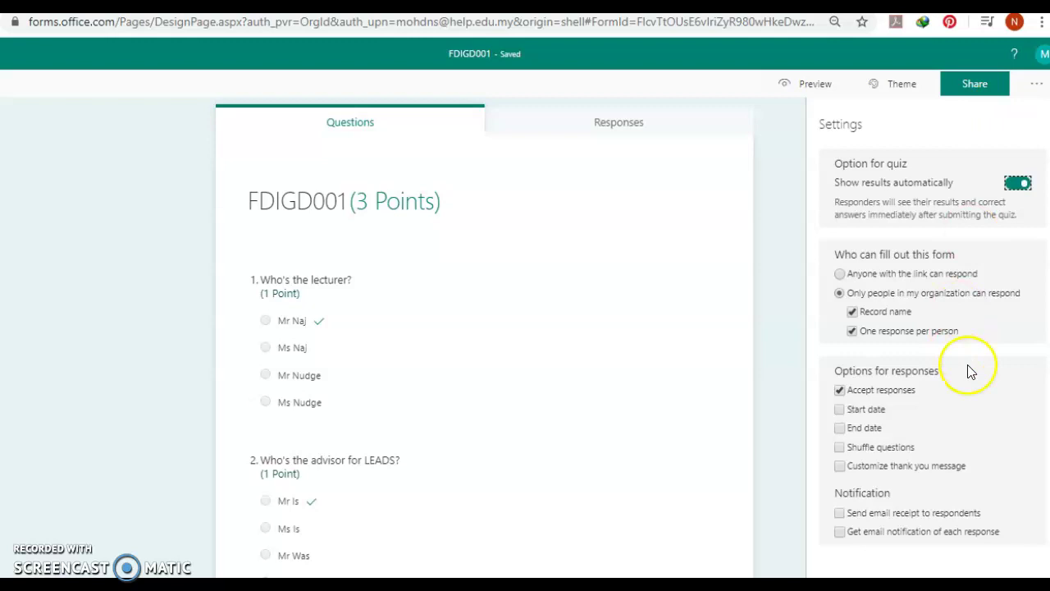
{"action": "left_click", "coordinate": [839, 447]}
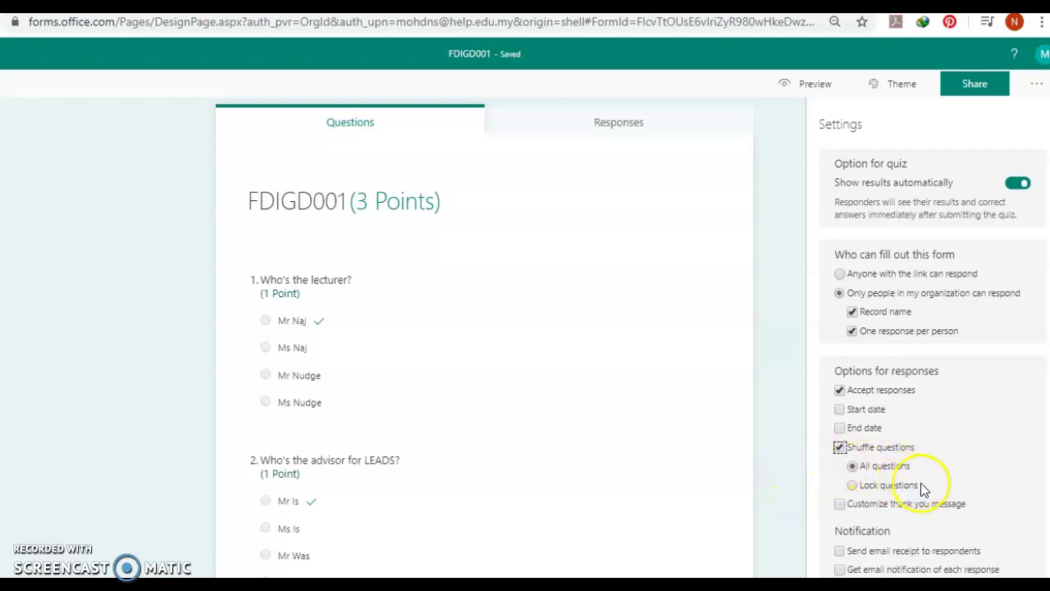
{"action": "left_click", "coordinate": [853, 485]}
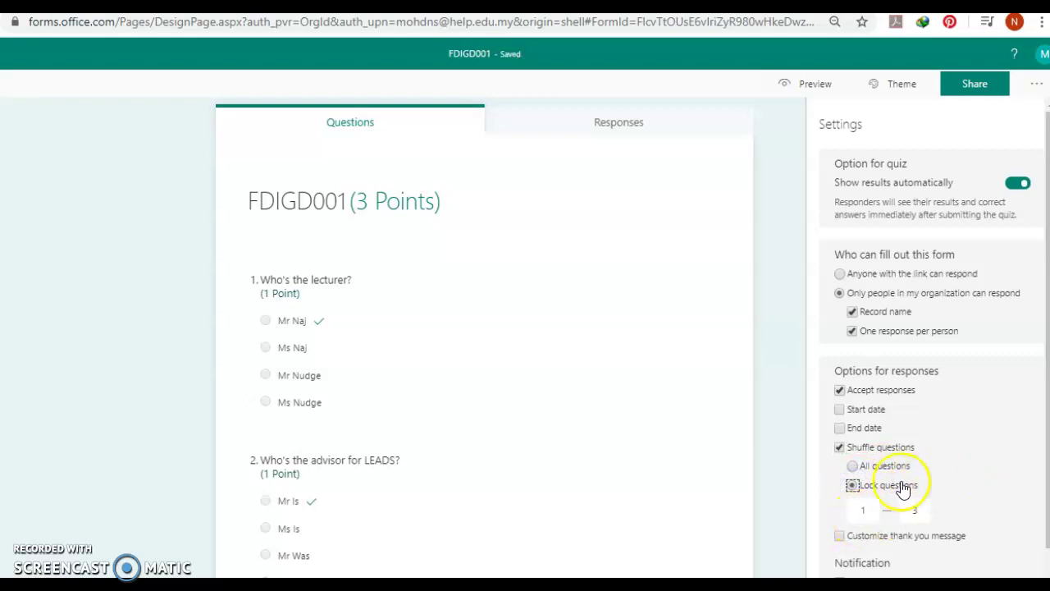
{"action": "left_click", "coordinate": [857, 467]}
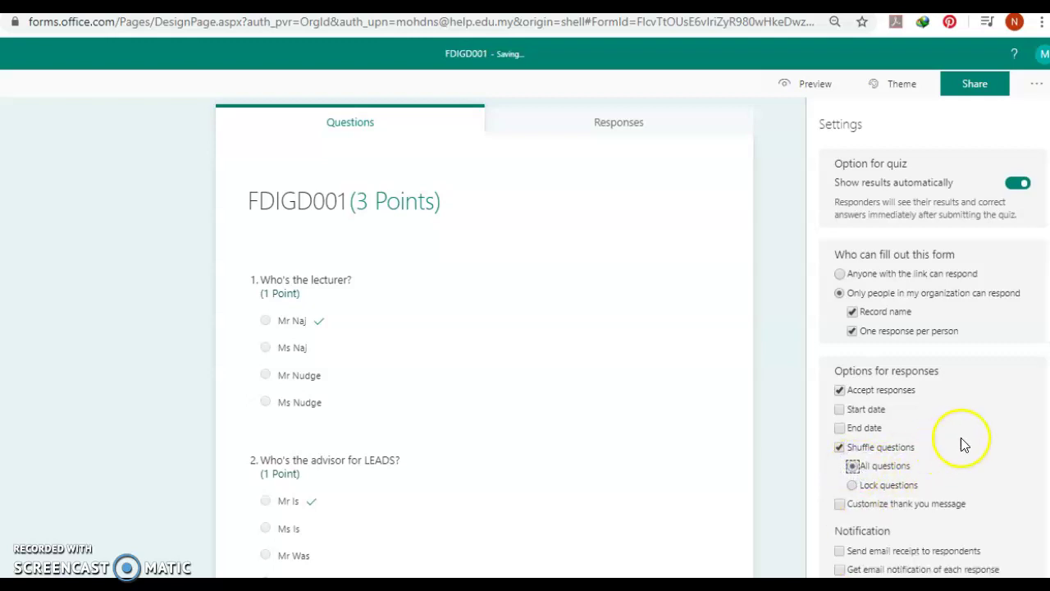
Enable a start date of 3/30/2020 at 3:00 PM and an end date of 3/30/2020 at 4:00 PM
{"action": "left_click", "coordinate": [839, 409]}
{"action": "scroll", "coordinate": [954, 413], "scroll_direction": "down", "scroll_amount": 1}
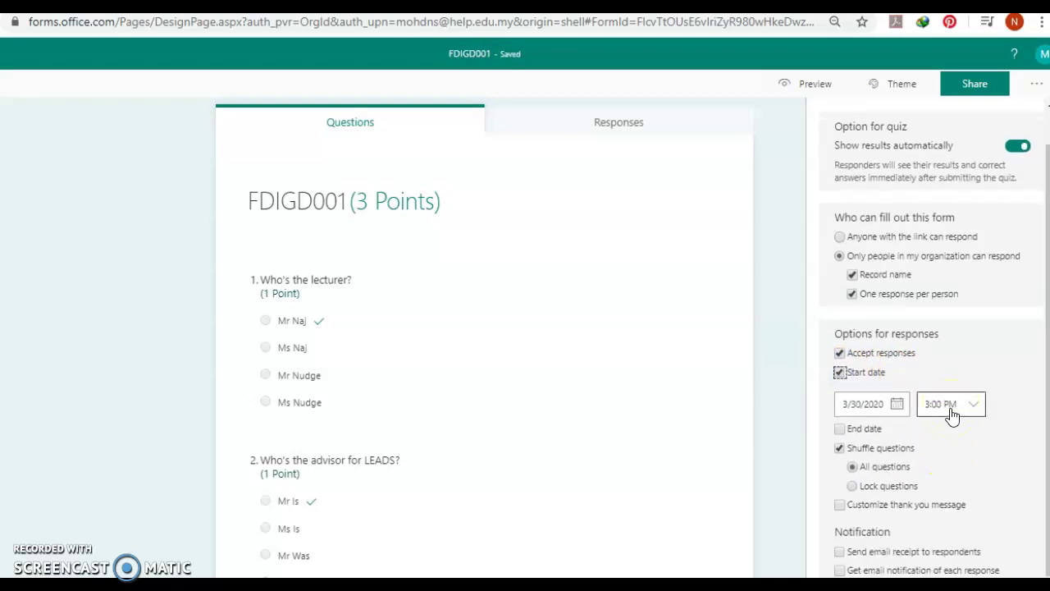
{"action": "left_click", "coordinate": [839, 428]}
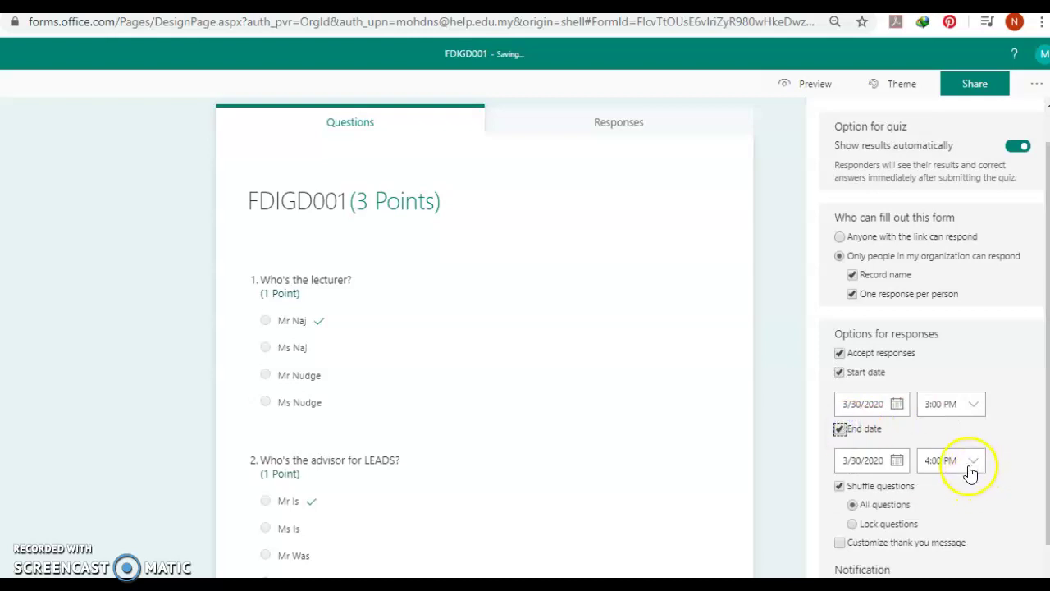
{"action": "left_click", "coordinate": [970, 461]}
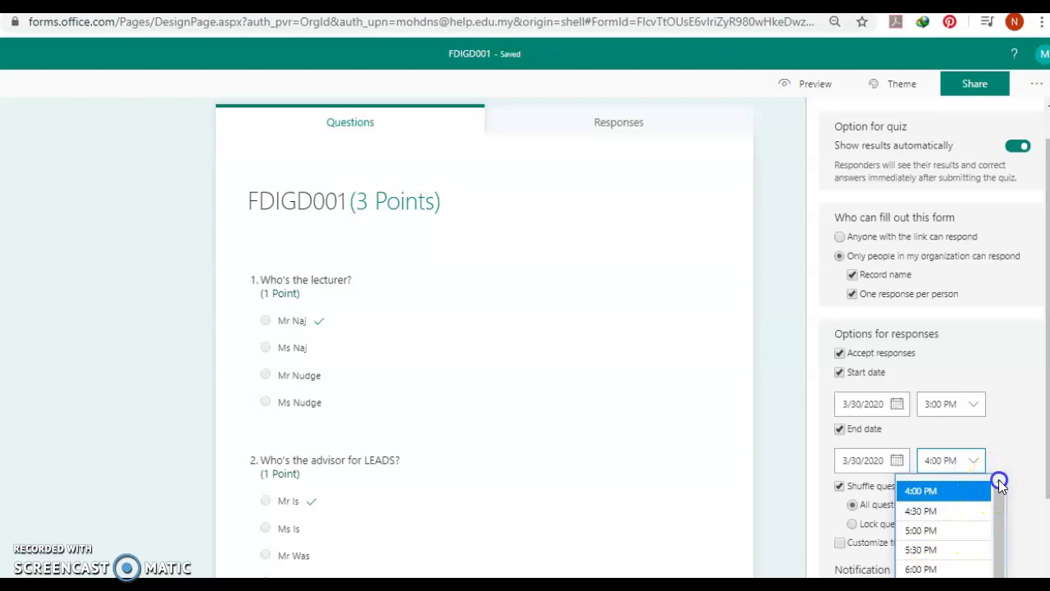
{"action": "left_click", "coordinate": [1024, 374]}
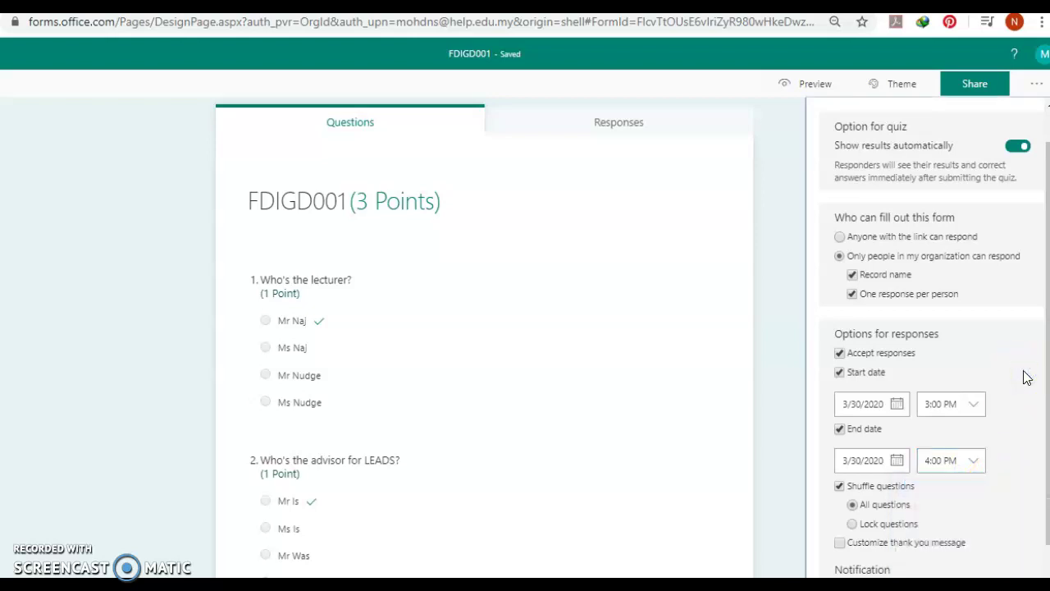
Disable recording of respondents' names and turn off showing results automatically
{"action": "scroll", "coordinate": [1023, 378], "scroll_direction": "down", "scroll_amount": 1}
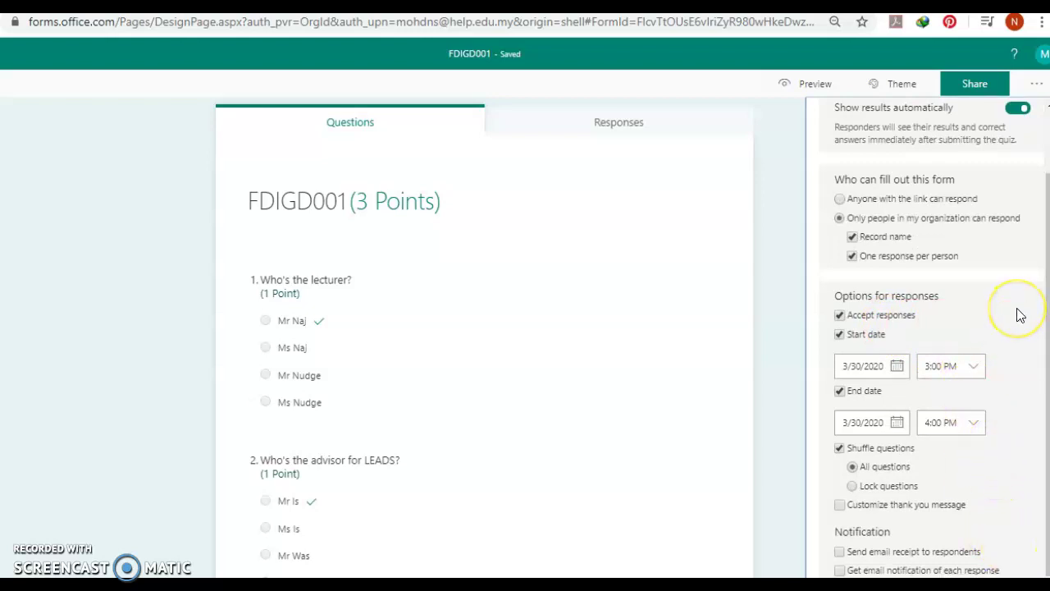
{"action": "scroll", "coordinate": [1017, 312], "scroll_direction": "up", "scroll_amount": 1}
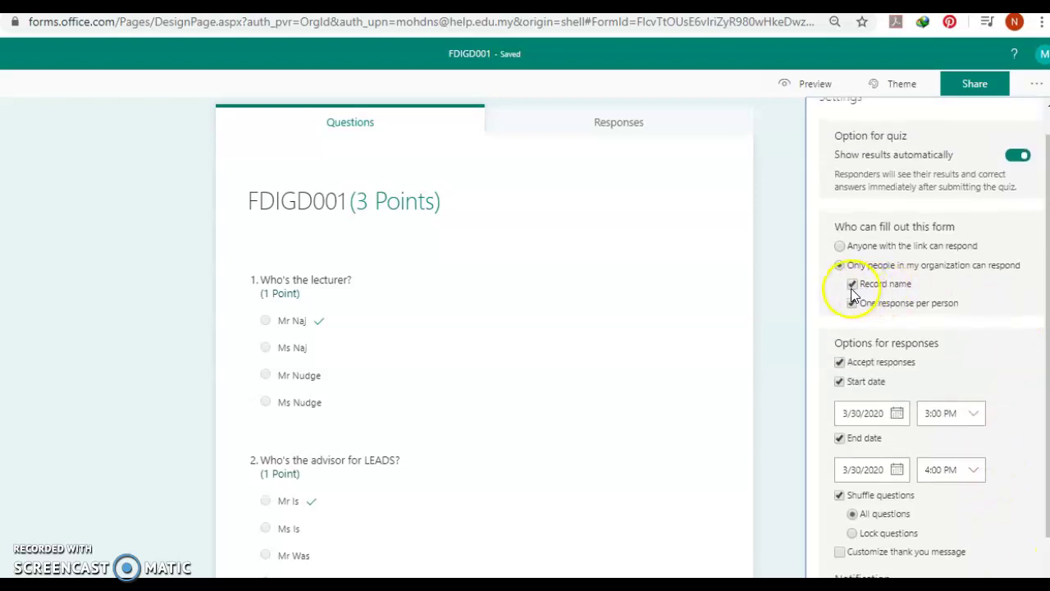
{"action": "left_click", "coordinate": [852, 285]}
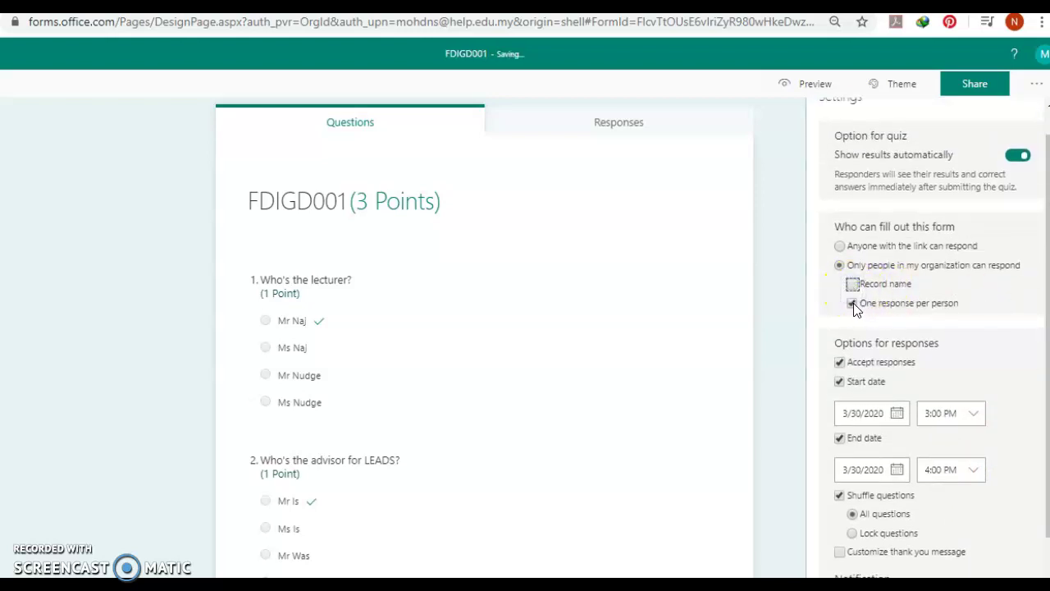
{"action": "scroll", "coordinate": [929, 316], "scroll_direction": "up", "scroll_amount": 1}
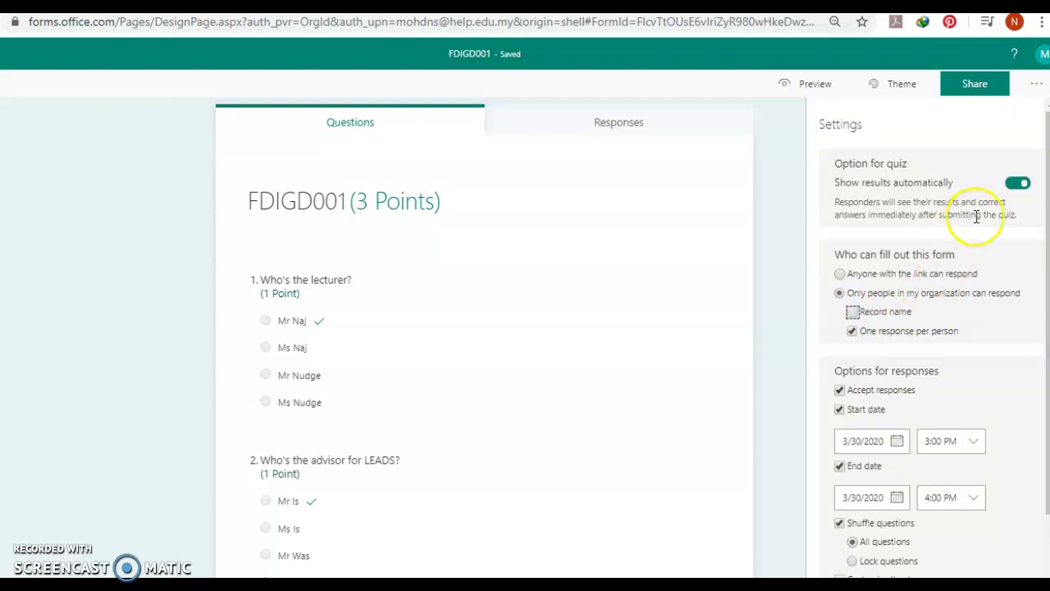
{"action": "left_click", "coordinate": [1016, 184]}
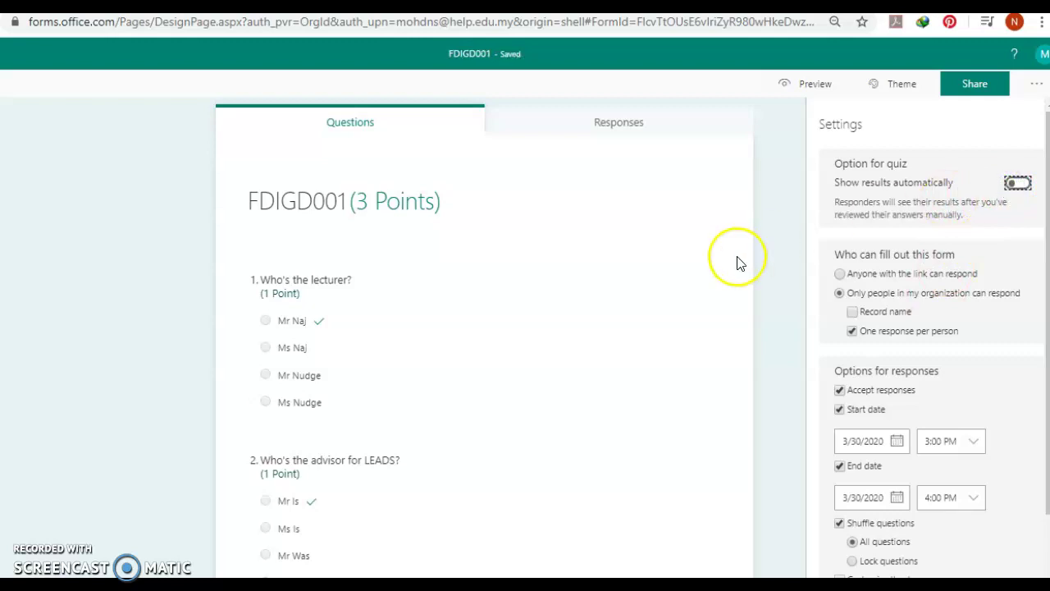
Open the quiz's sharing options and copy the response link for people in the organization
{"action": "scroll", "coordinate": [916, 311], "scroll_direction": "down", "scroll_amount": 1}
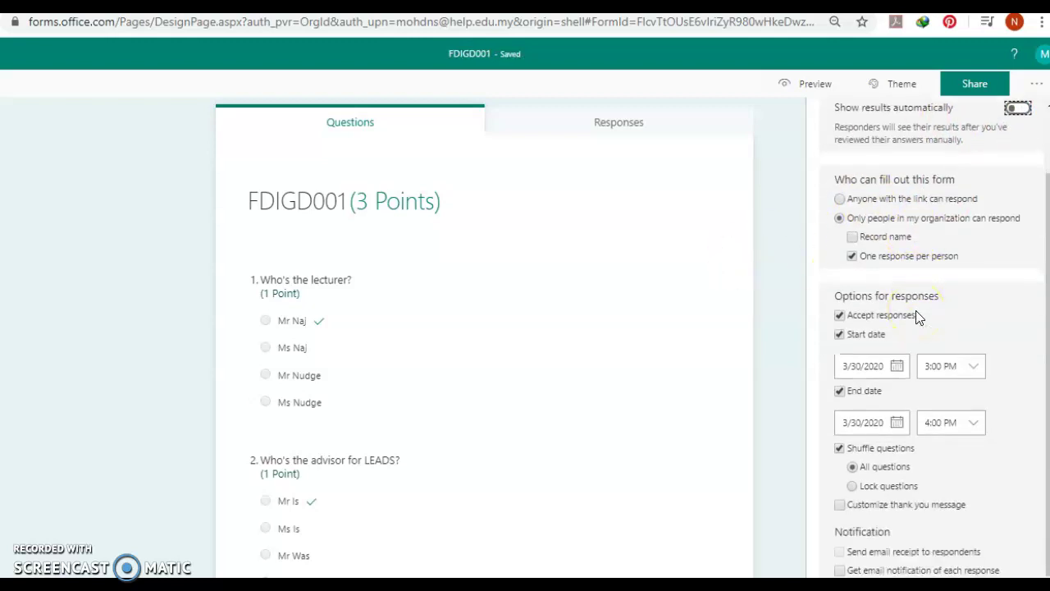
{"action": "left_click", "coordinate": [973, 85]}
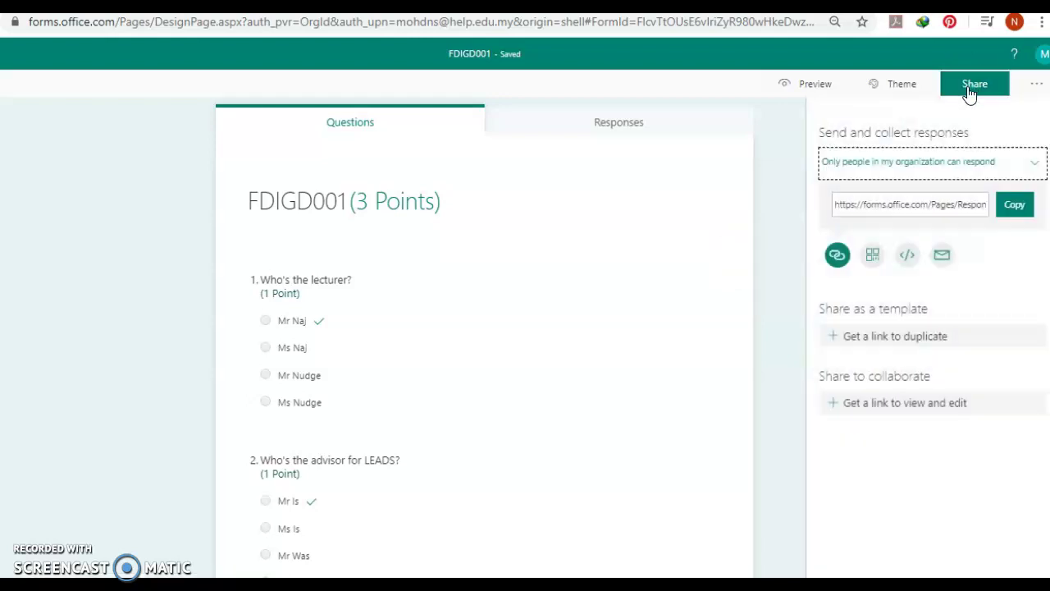
{"action": "left_click", "coordinate": [1015, 207]}
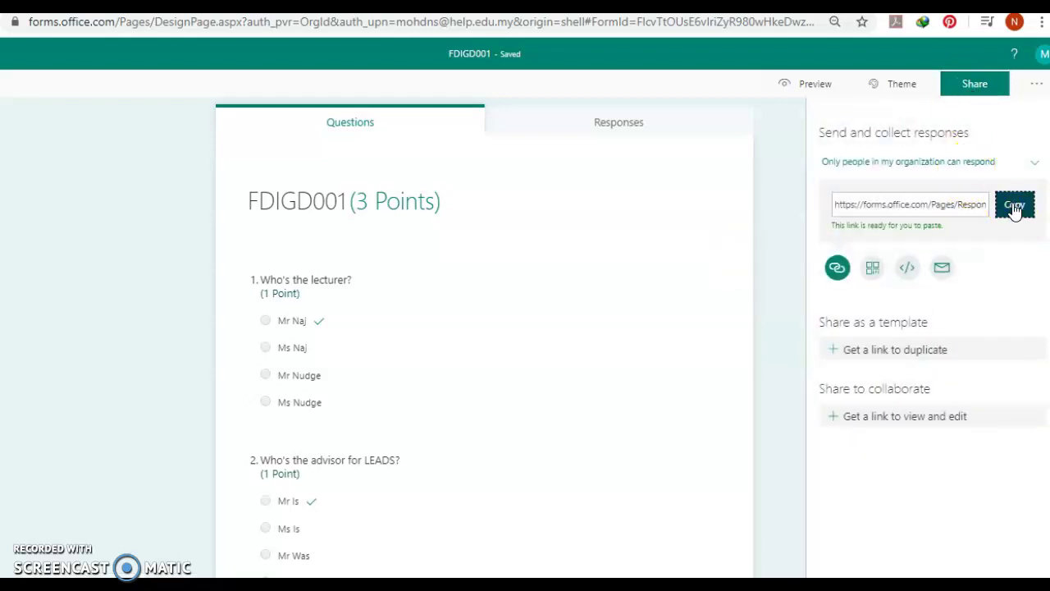